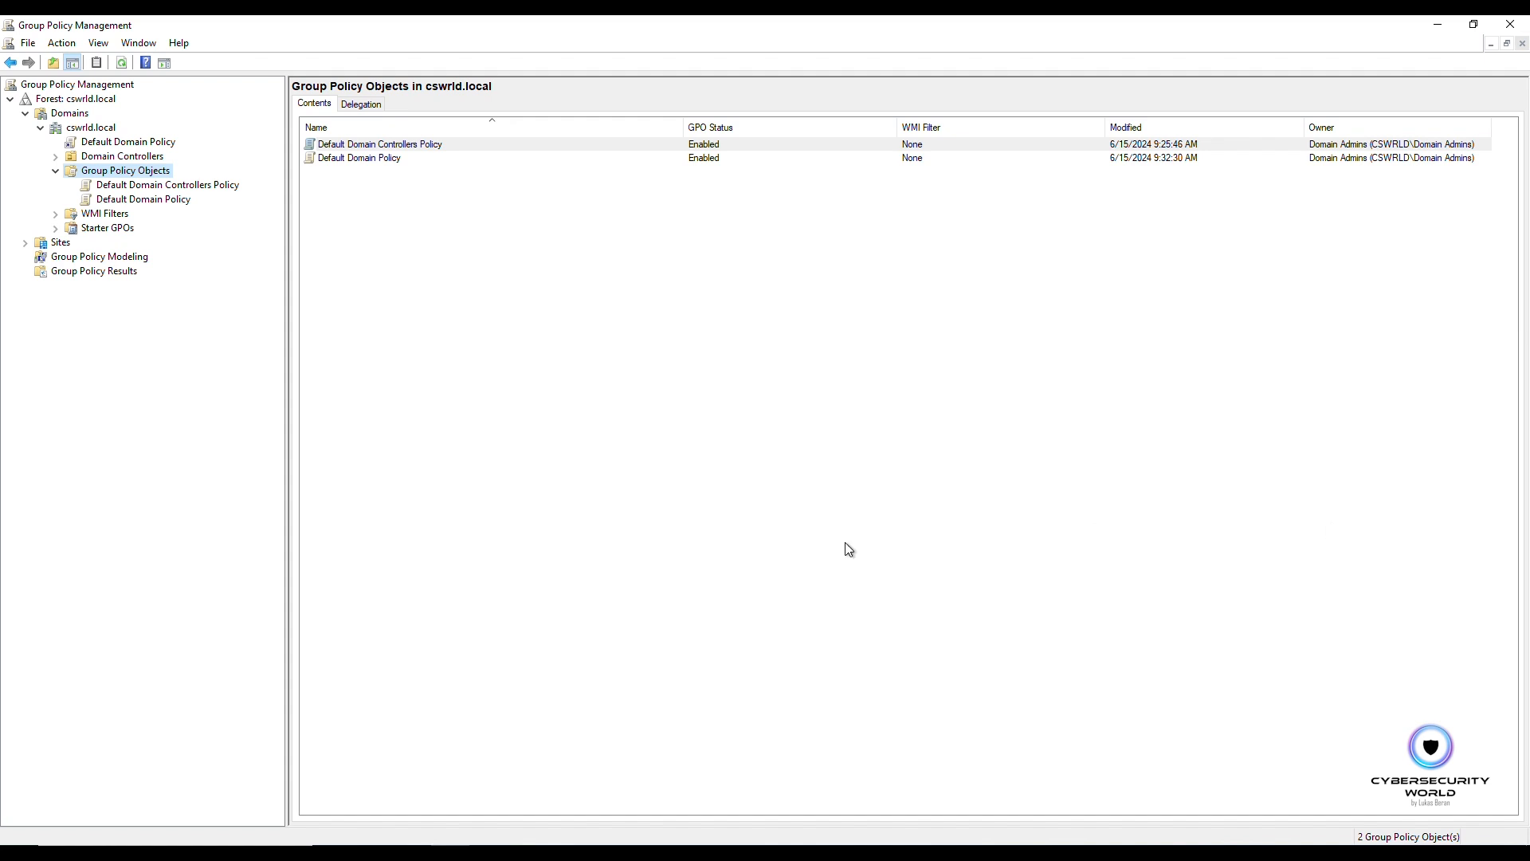
# Step: Search for and open the Services console
pyautogui.click(176, 853)
pyautogui.write('services')
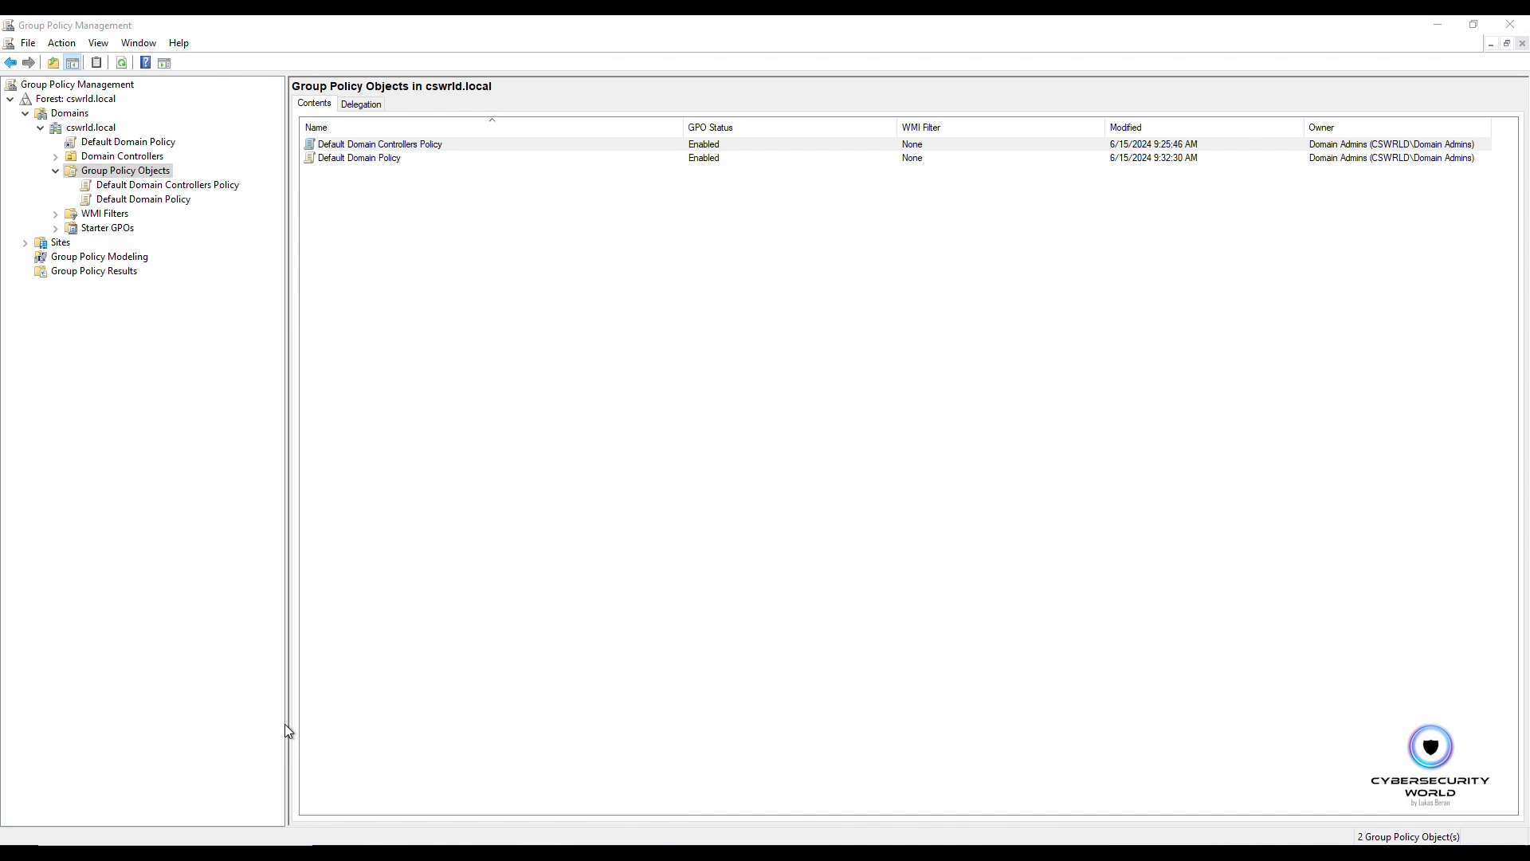
pyautogui.click(369, 428)
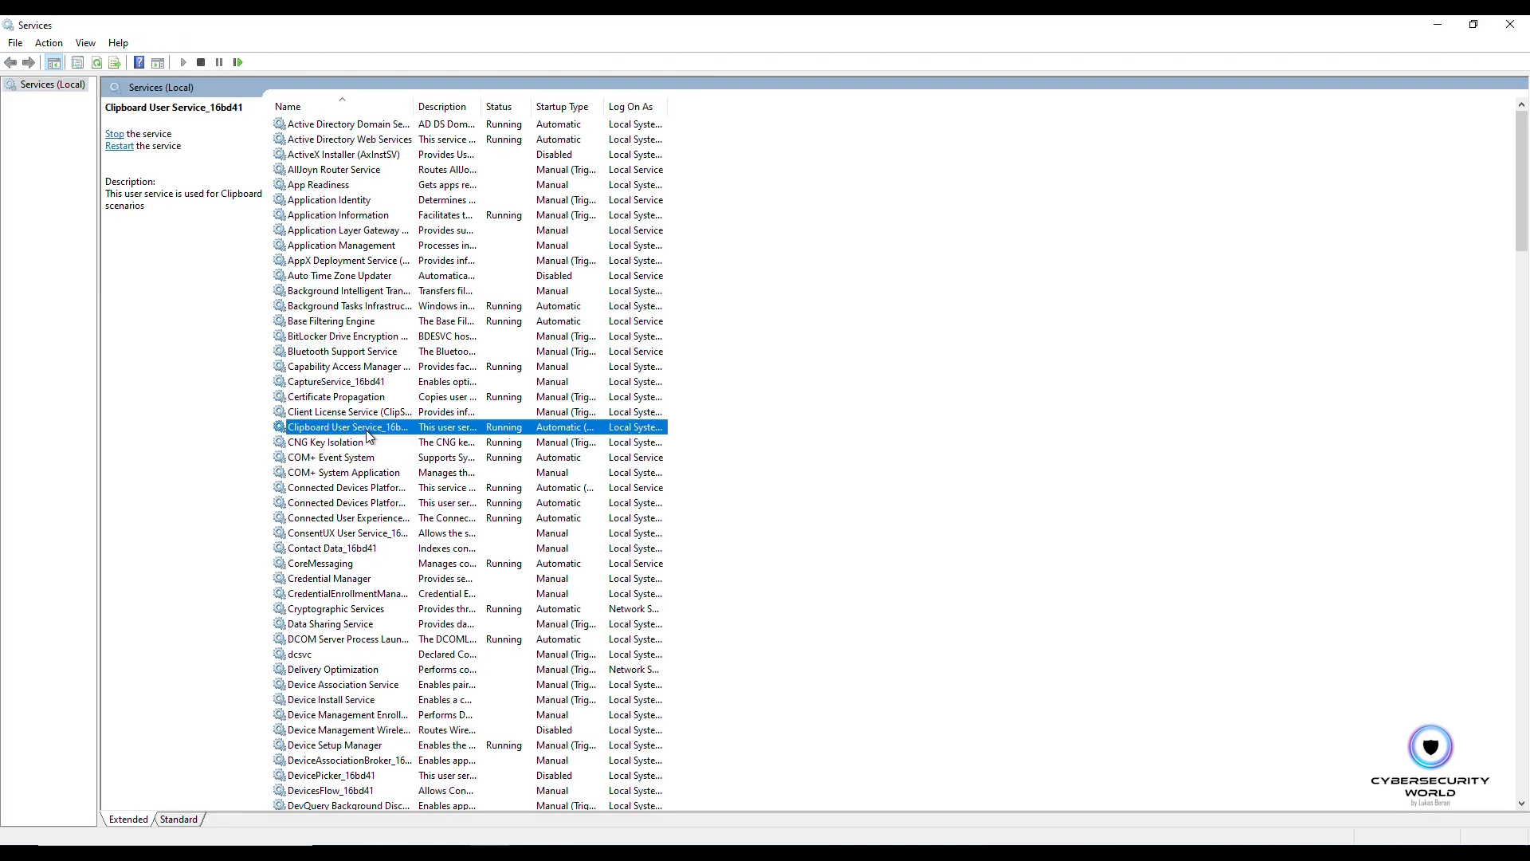
# Step: Inspect the Print Spooler service's properties and startup type, then close the Services console
pyautogui.scroll(-11, 367, 490)
pyautogui.scroll(-20, 368, 495)
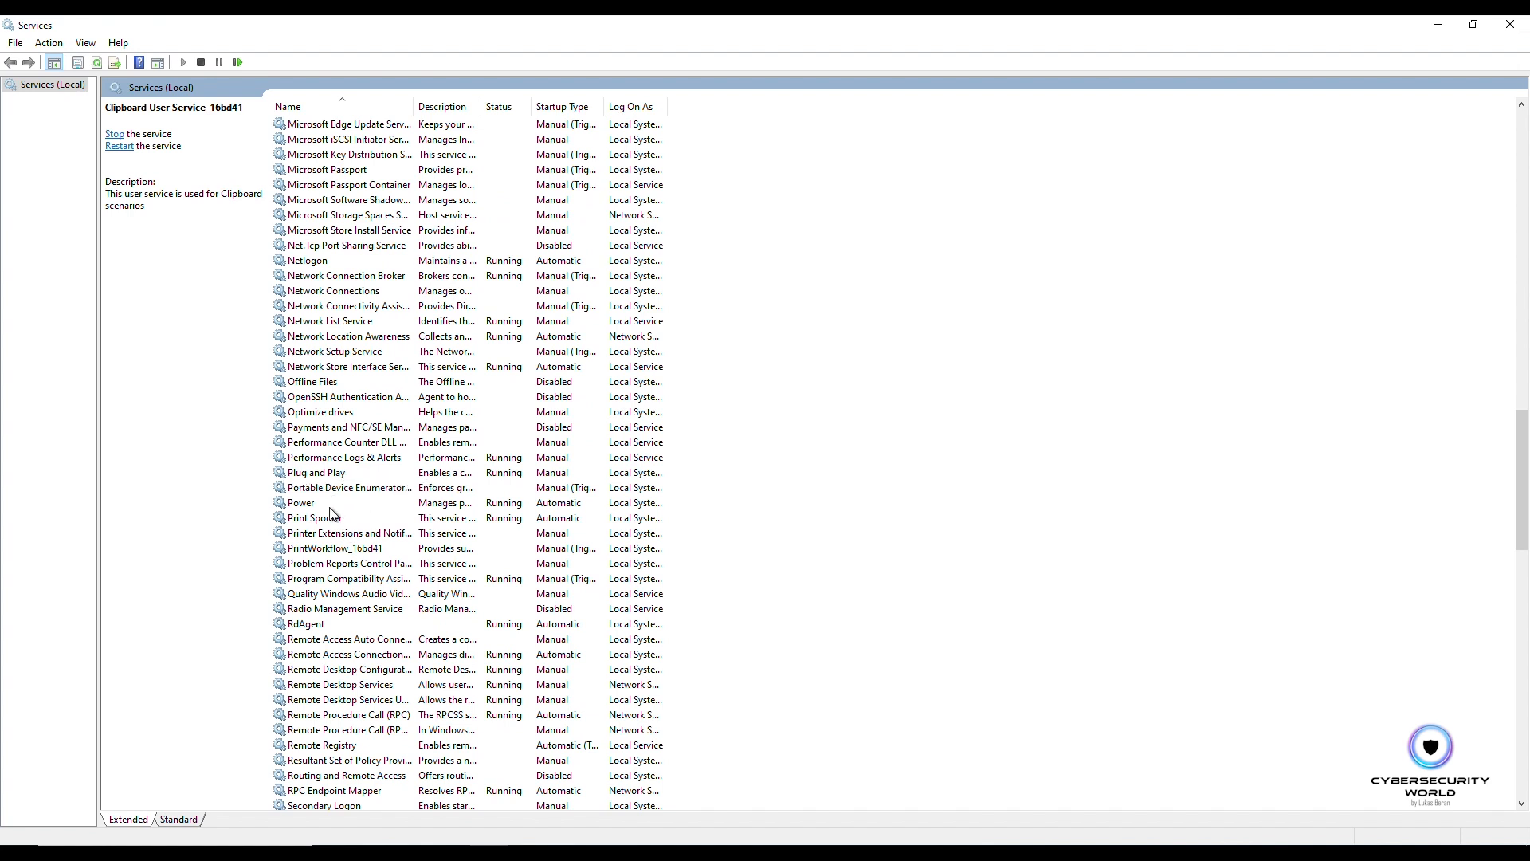
pyautogui.click(326, 517)
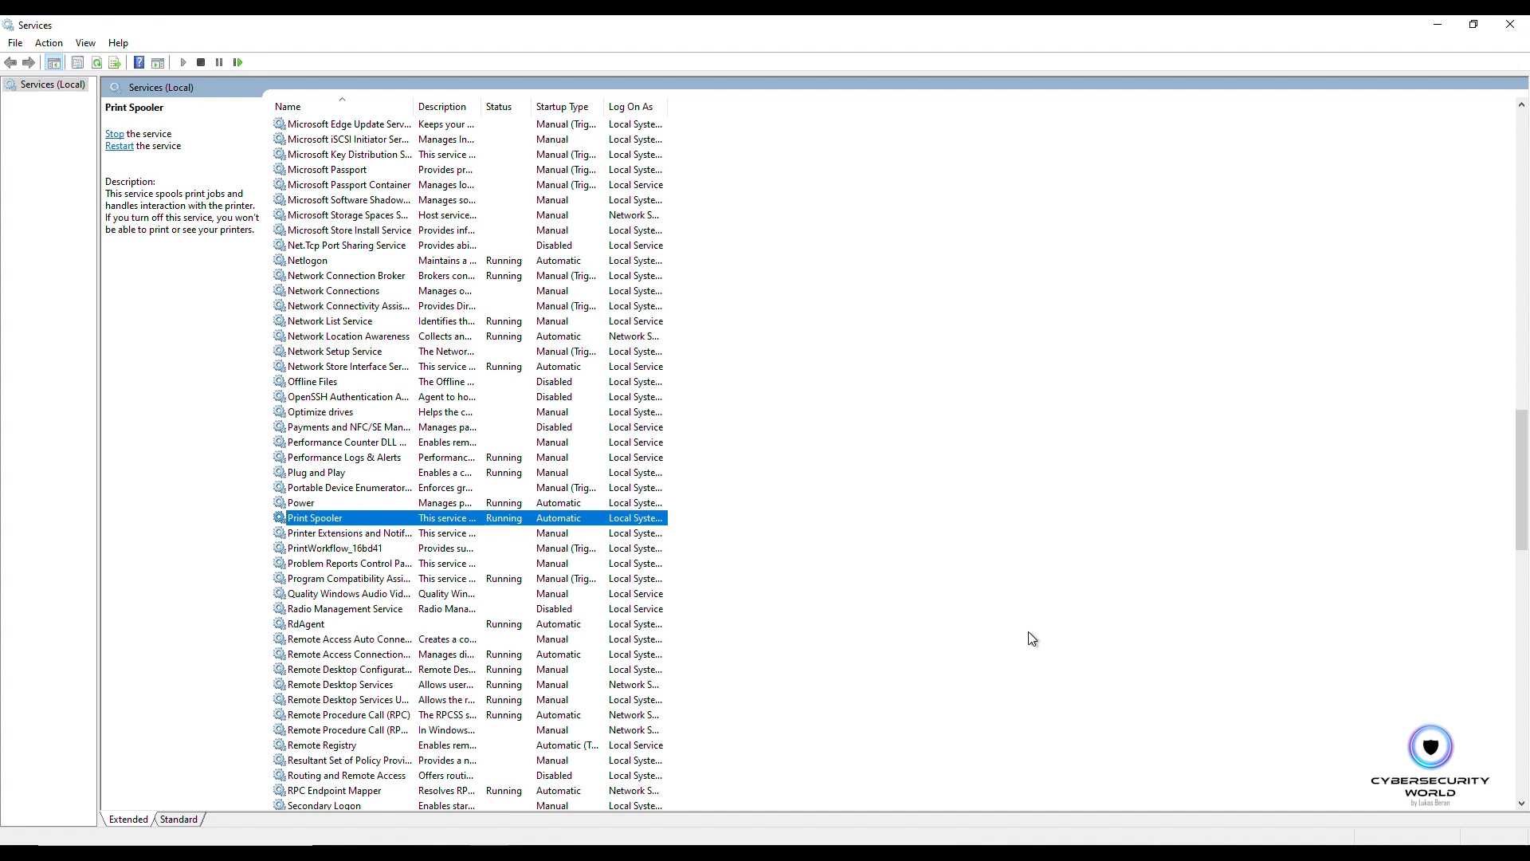
pyautogui.doubleClick(356, 517)
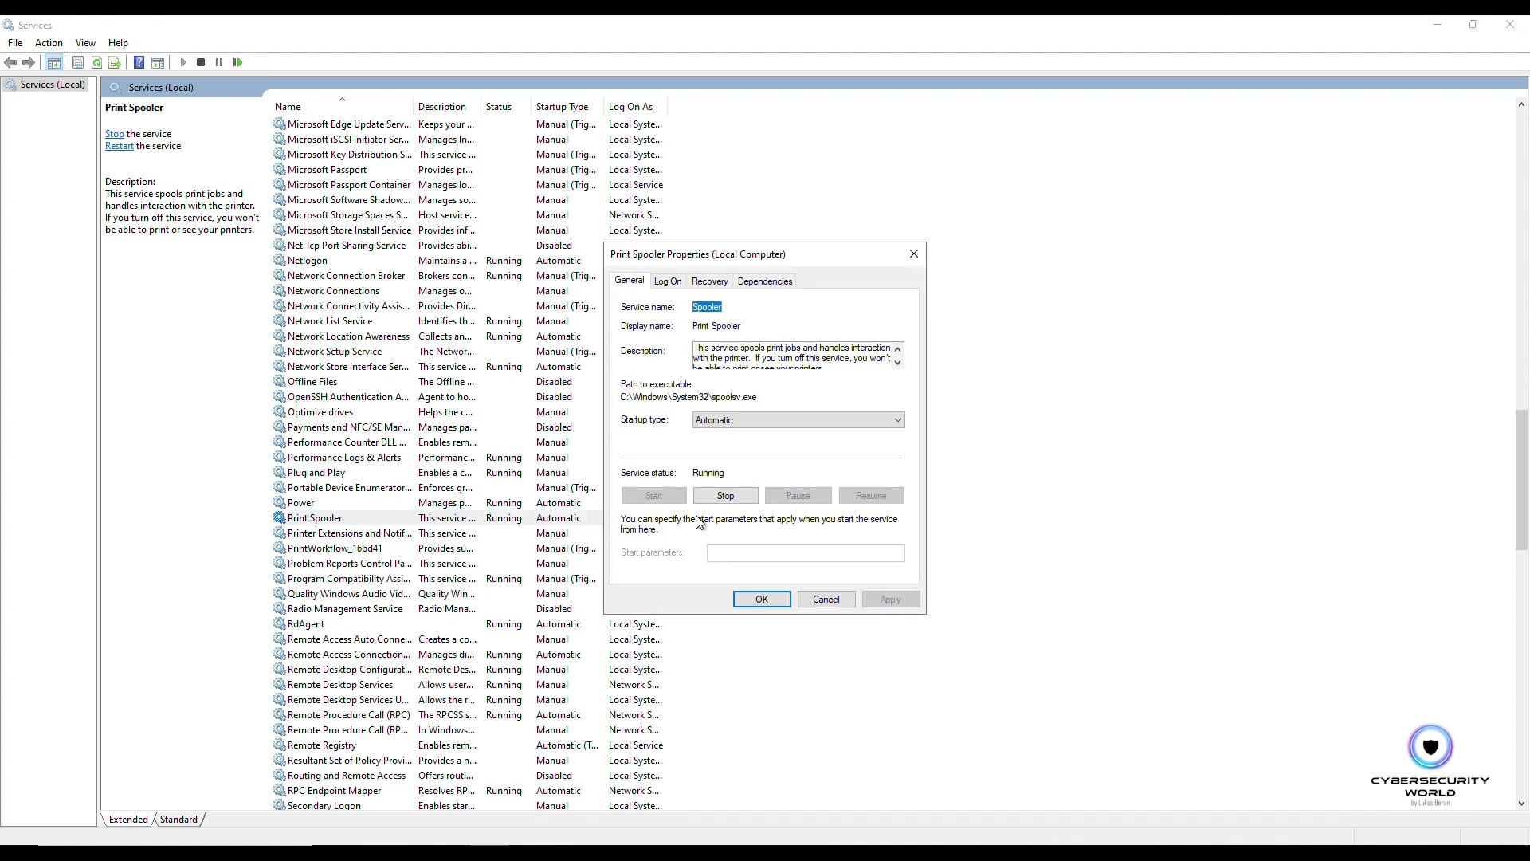
pyautogui.click(719, 424)
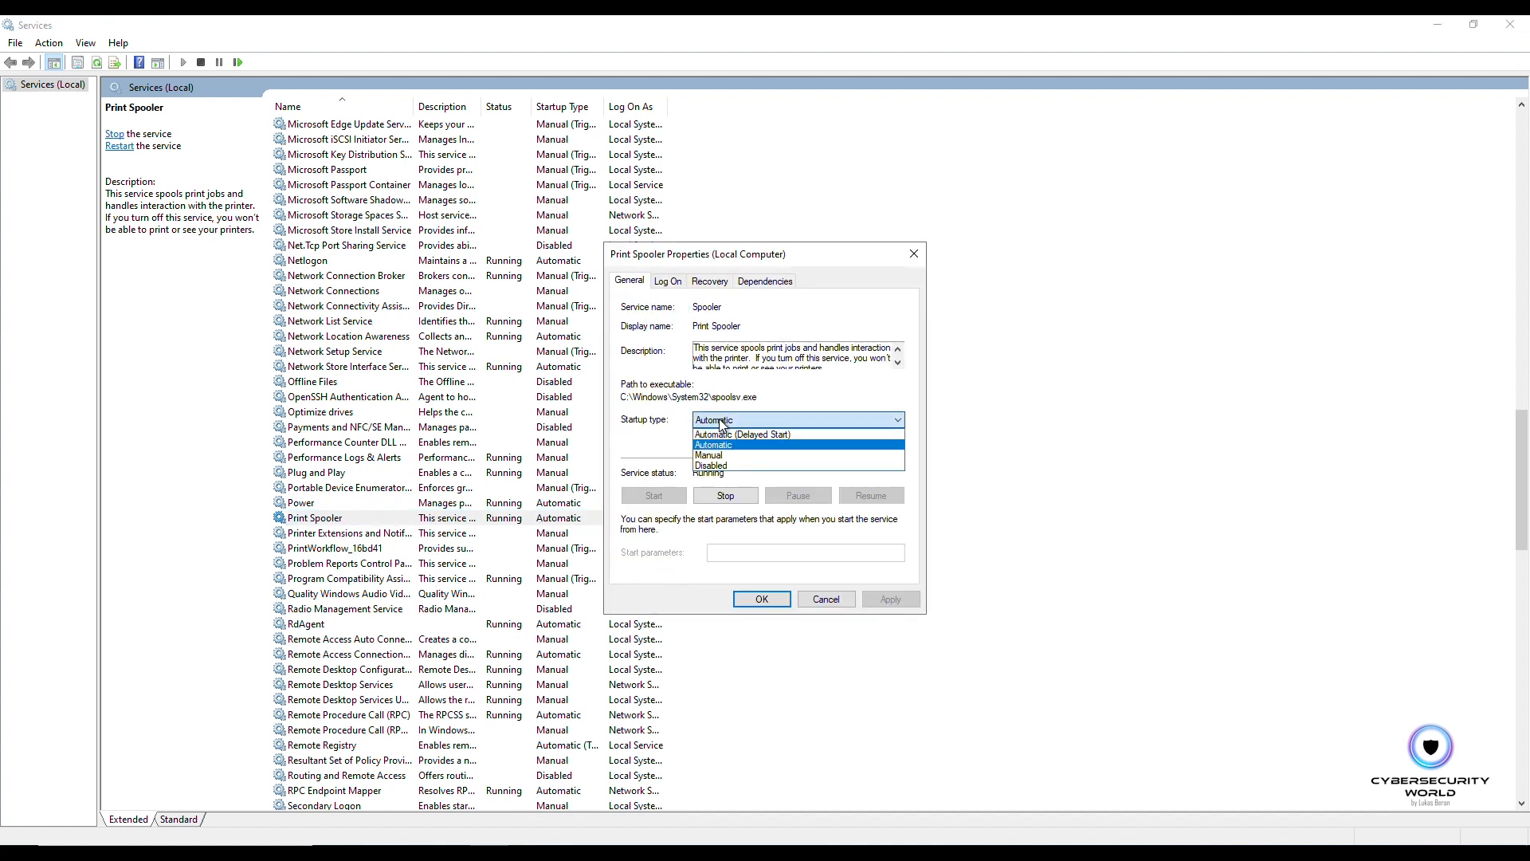
pyautogui.click(905, 312)
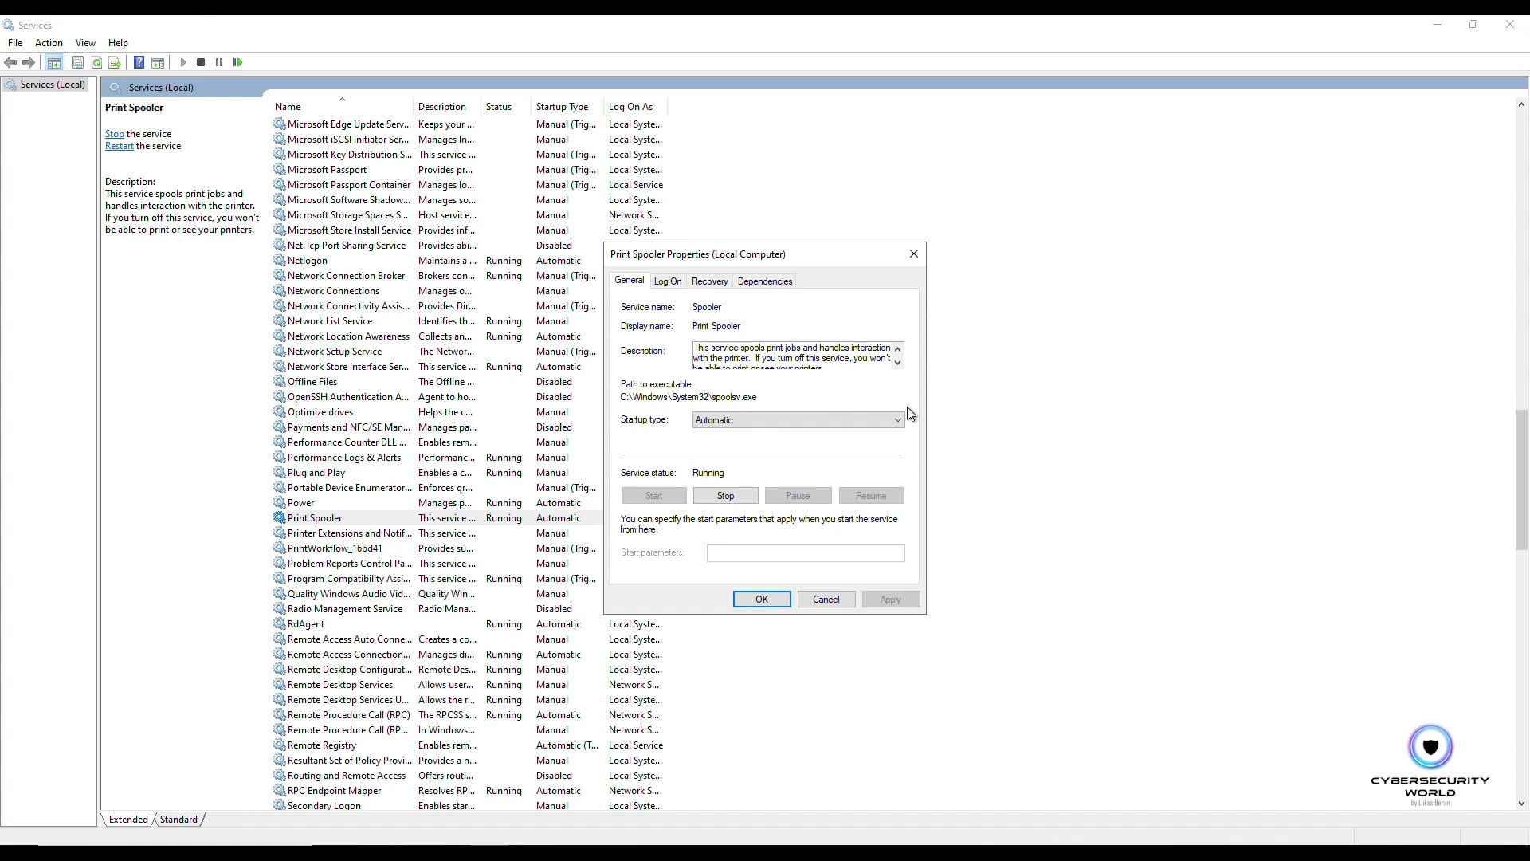
pyautogui.click(913, 253)
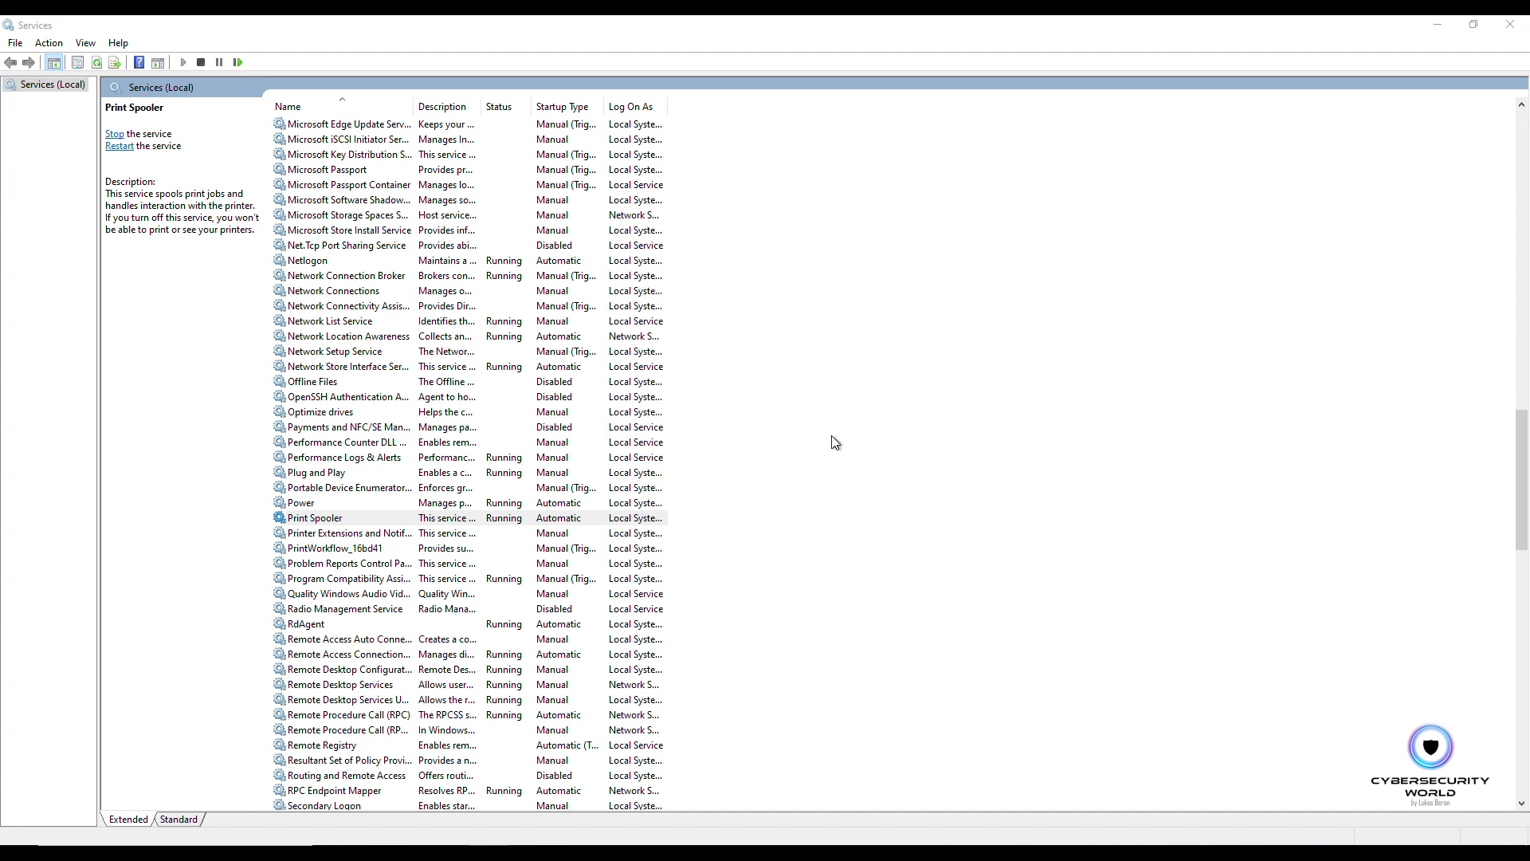
pyautogui.click(1510, 28)
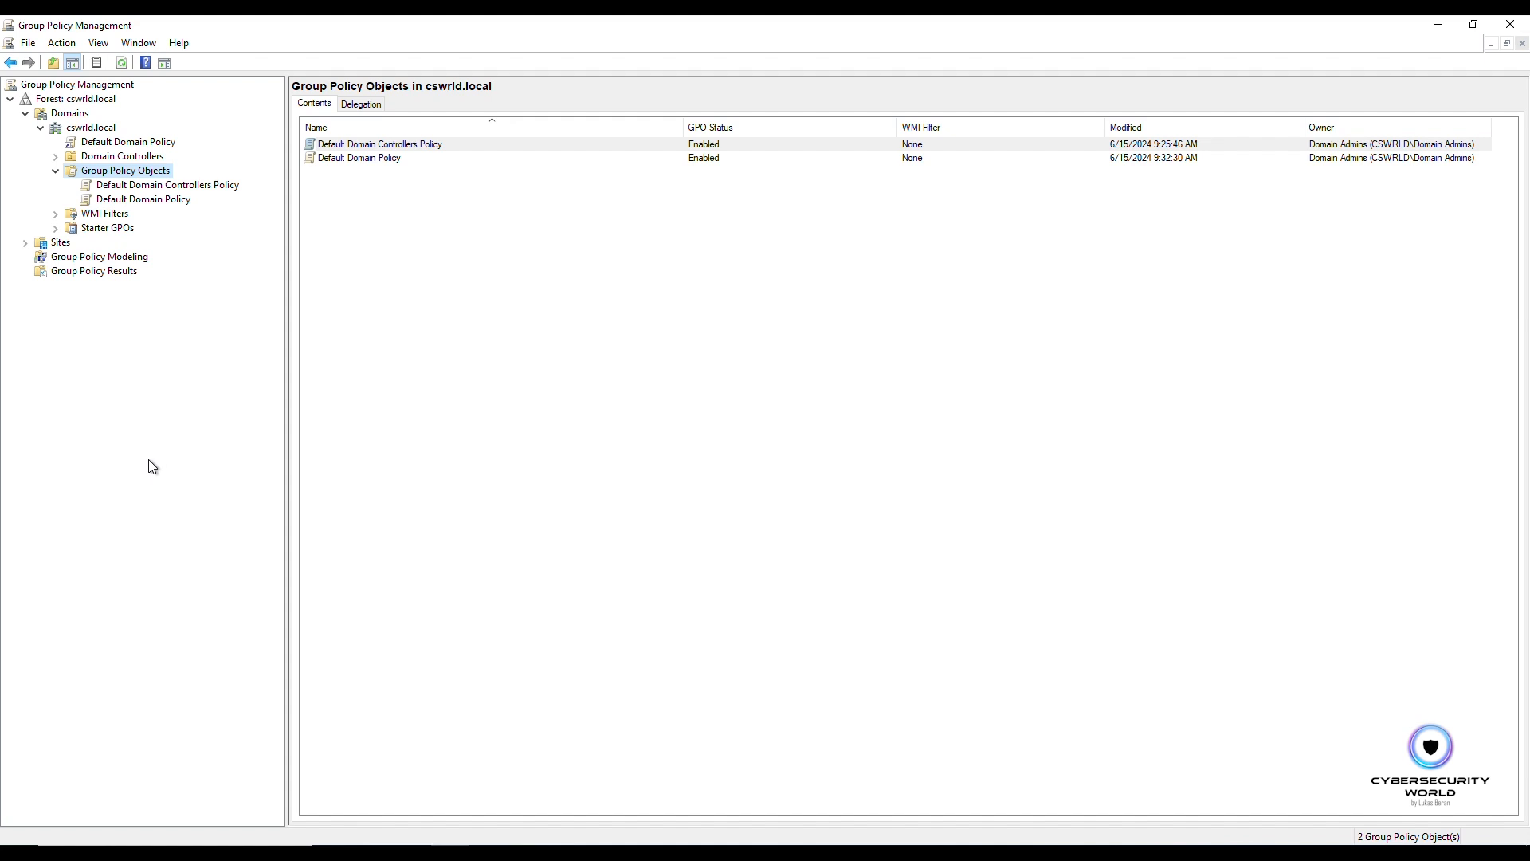
# Step: Create a new Group Policy Object named Disable Print Spooler
pyautogui.click(175, 186)
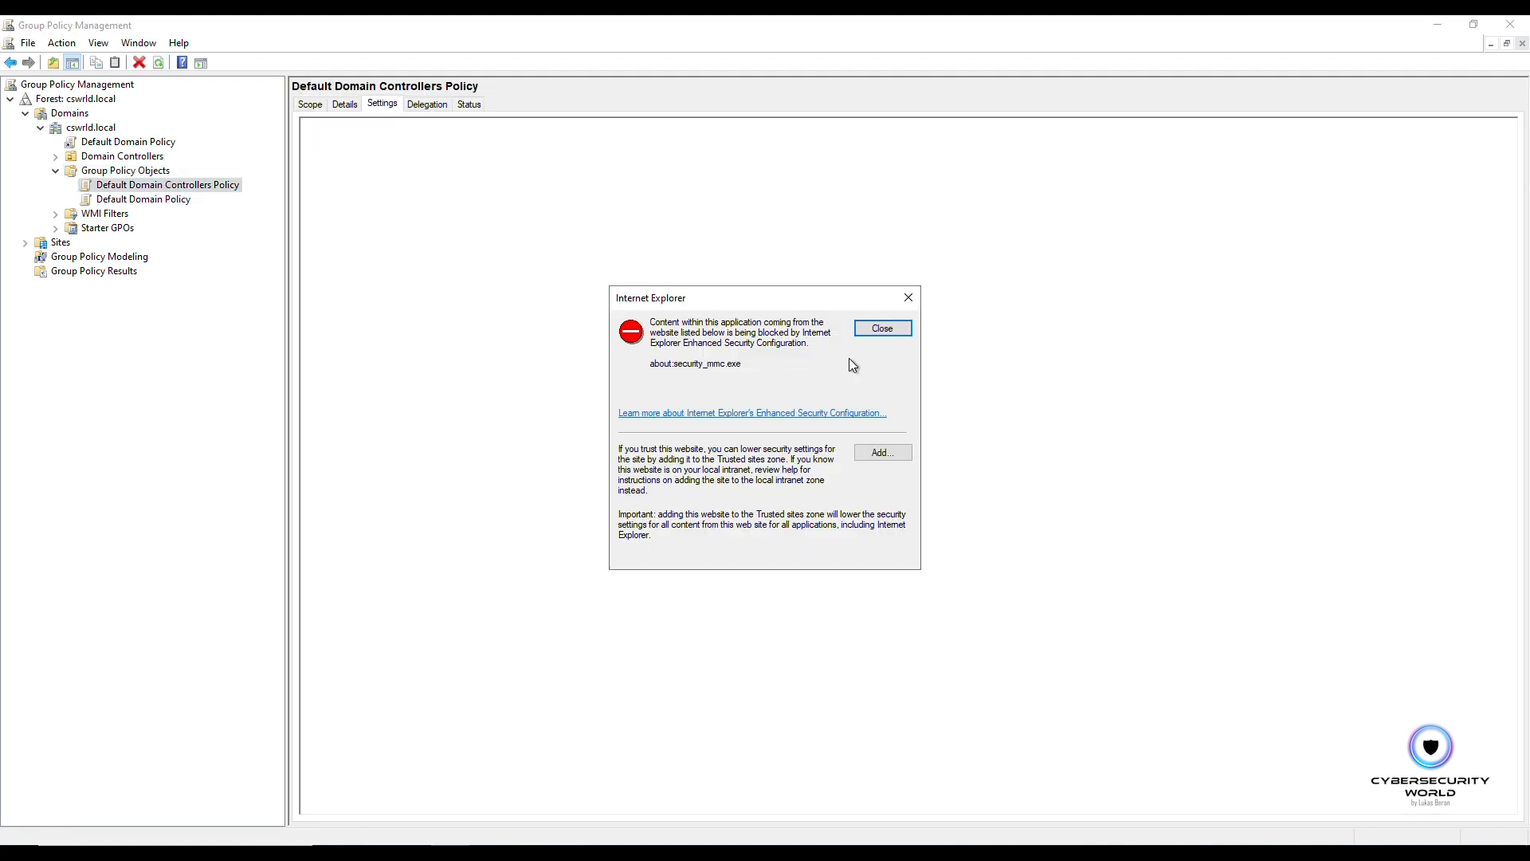
pyautogui.click(881, 328)
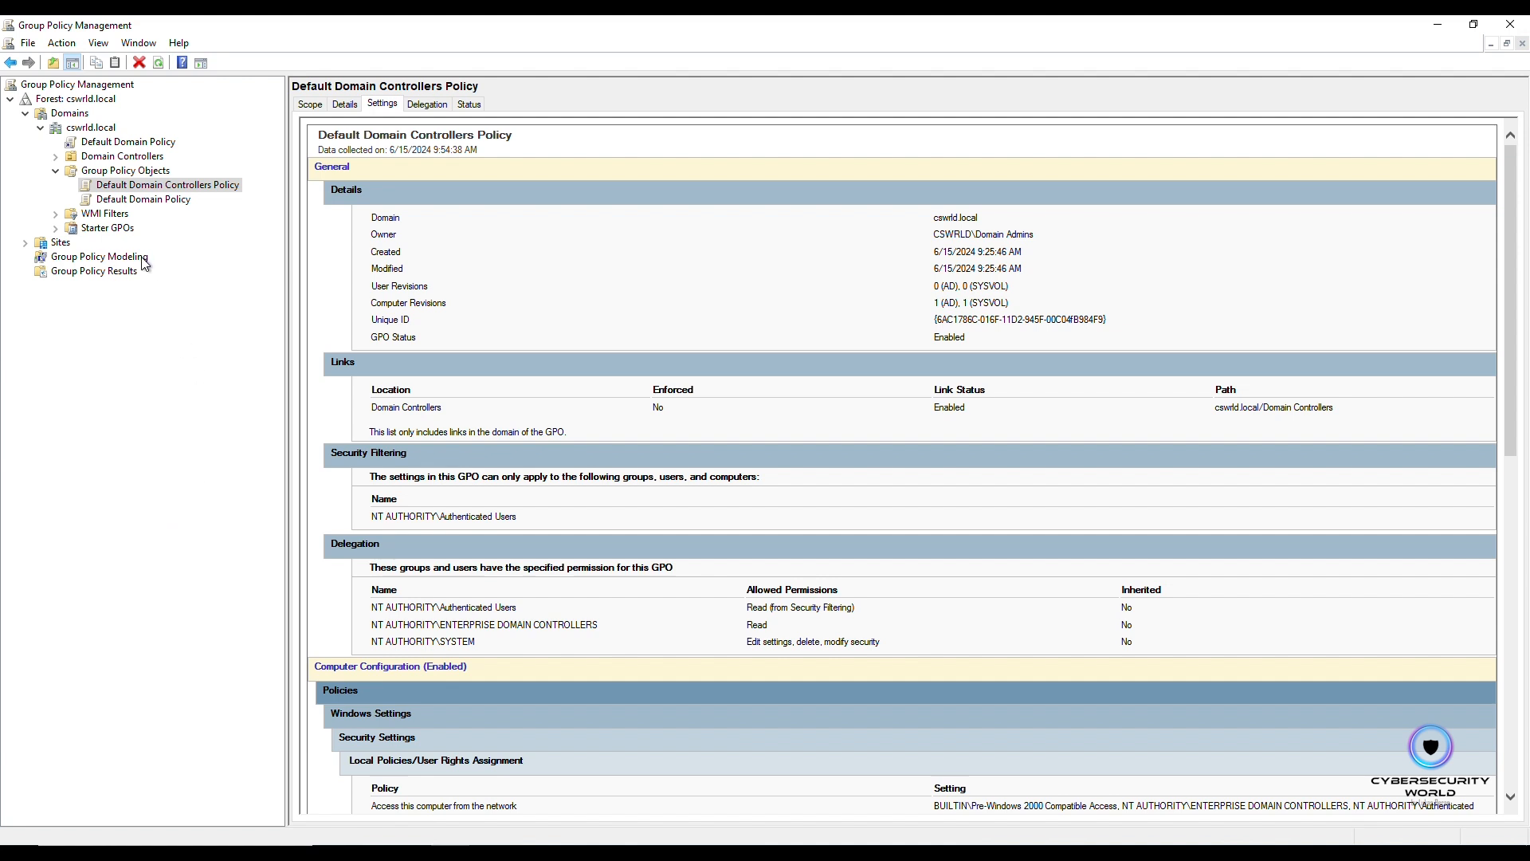
pyautogui.rightClick(125, 172)
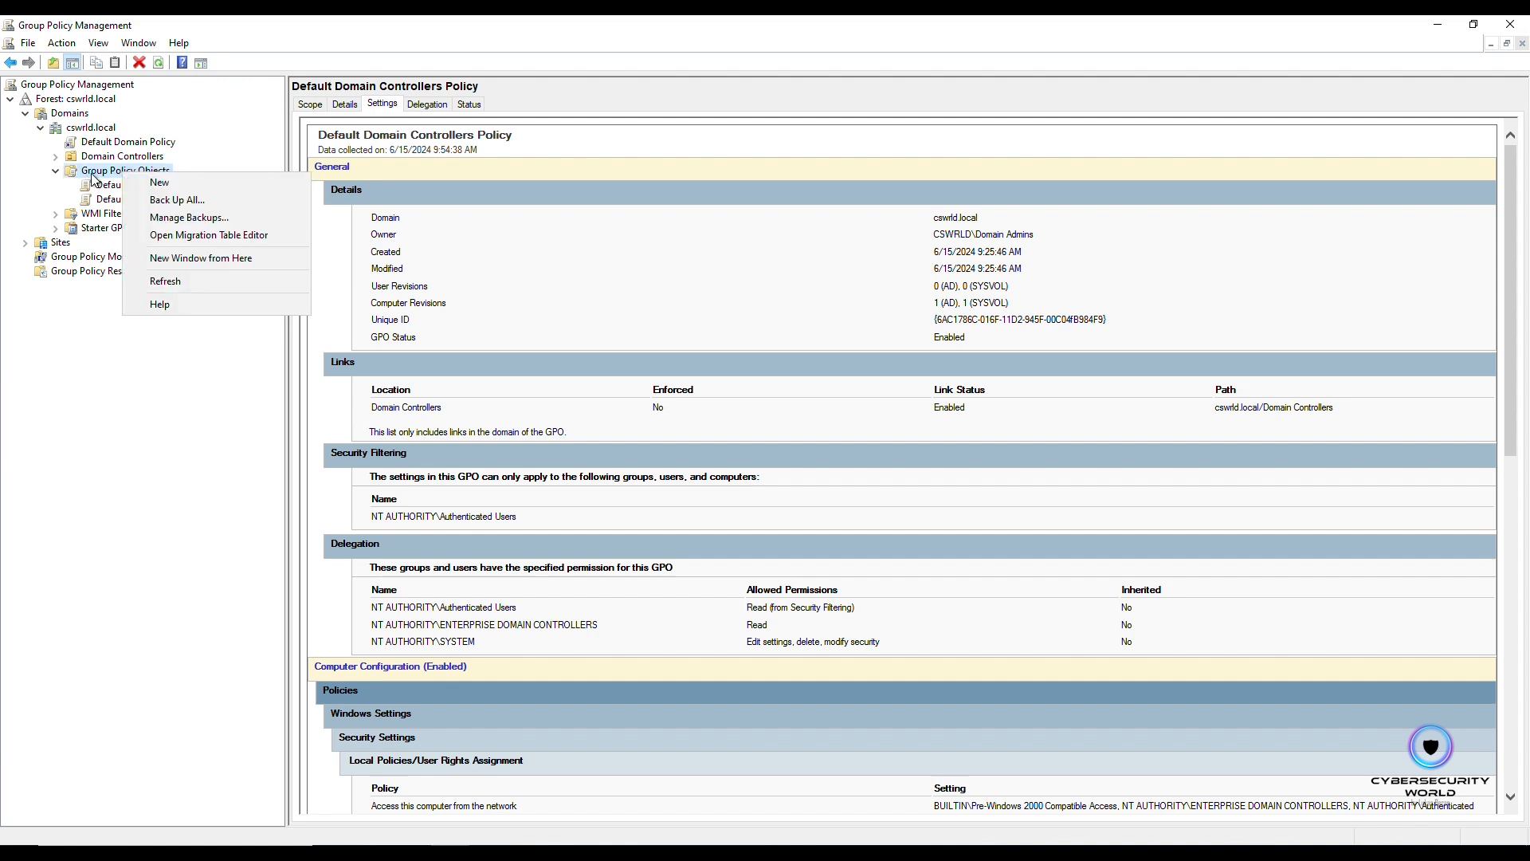
pyautogui.click(155, 182)
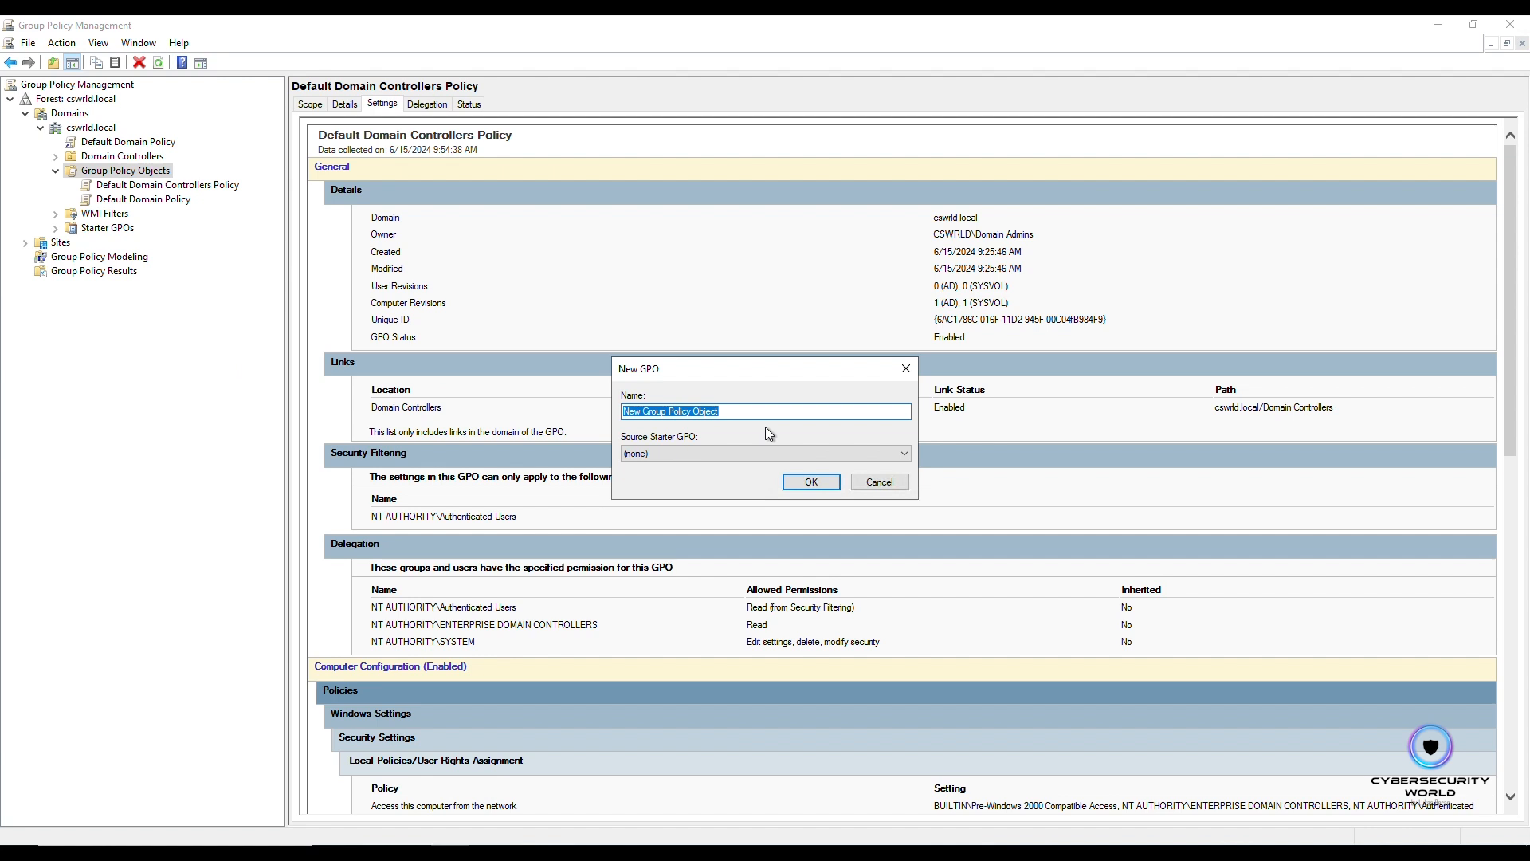
pyautogui.write('Disable Print ')
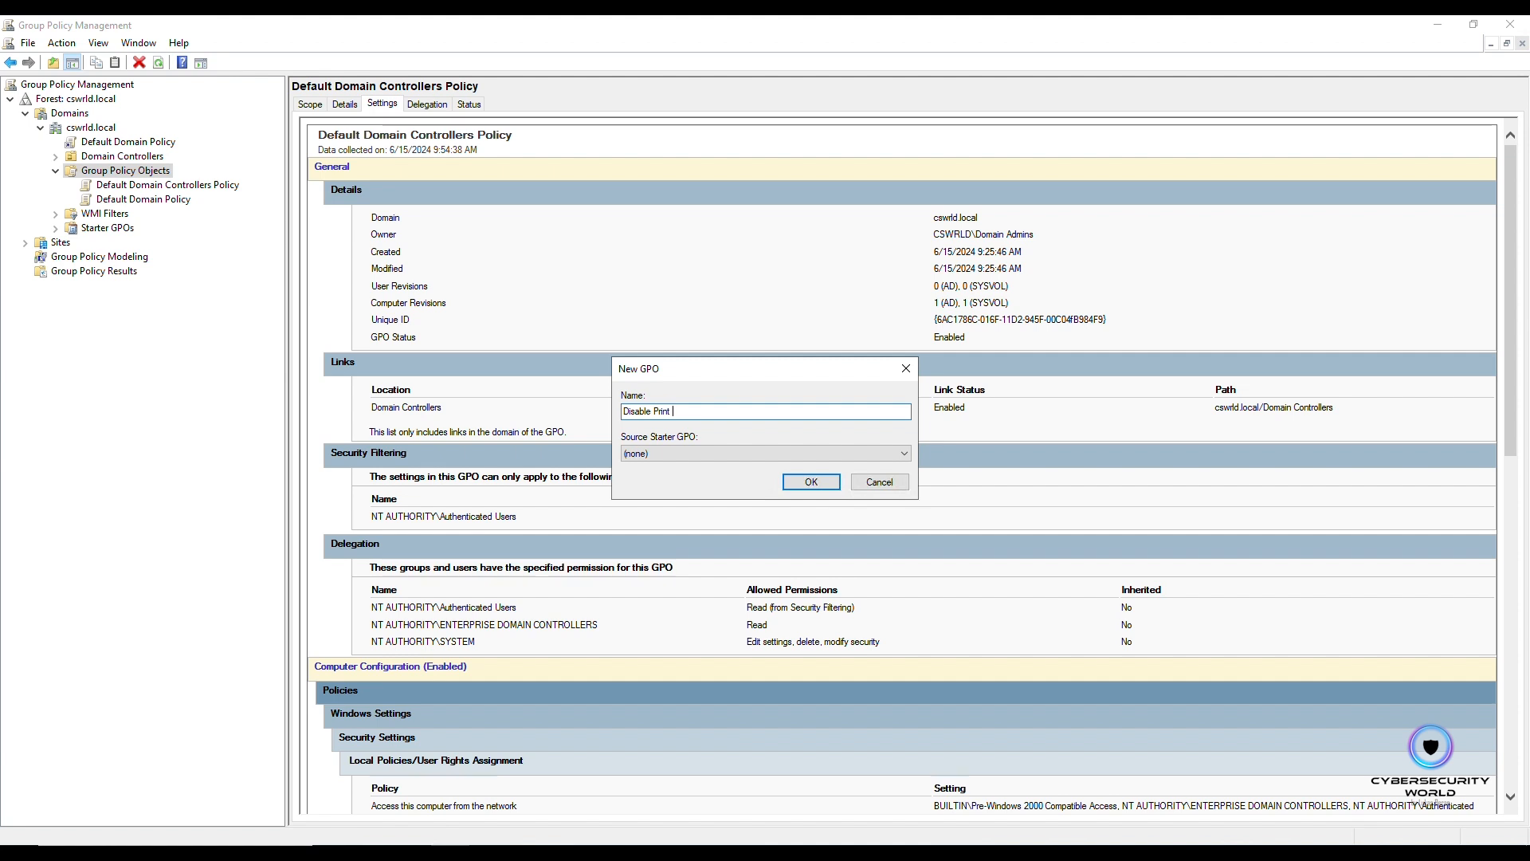
pyautogui.write('Spooler')
pyautogui.press('Return')
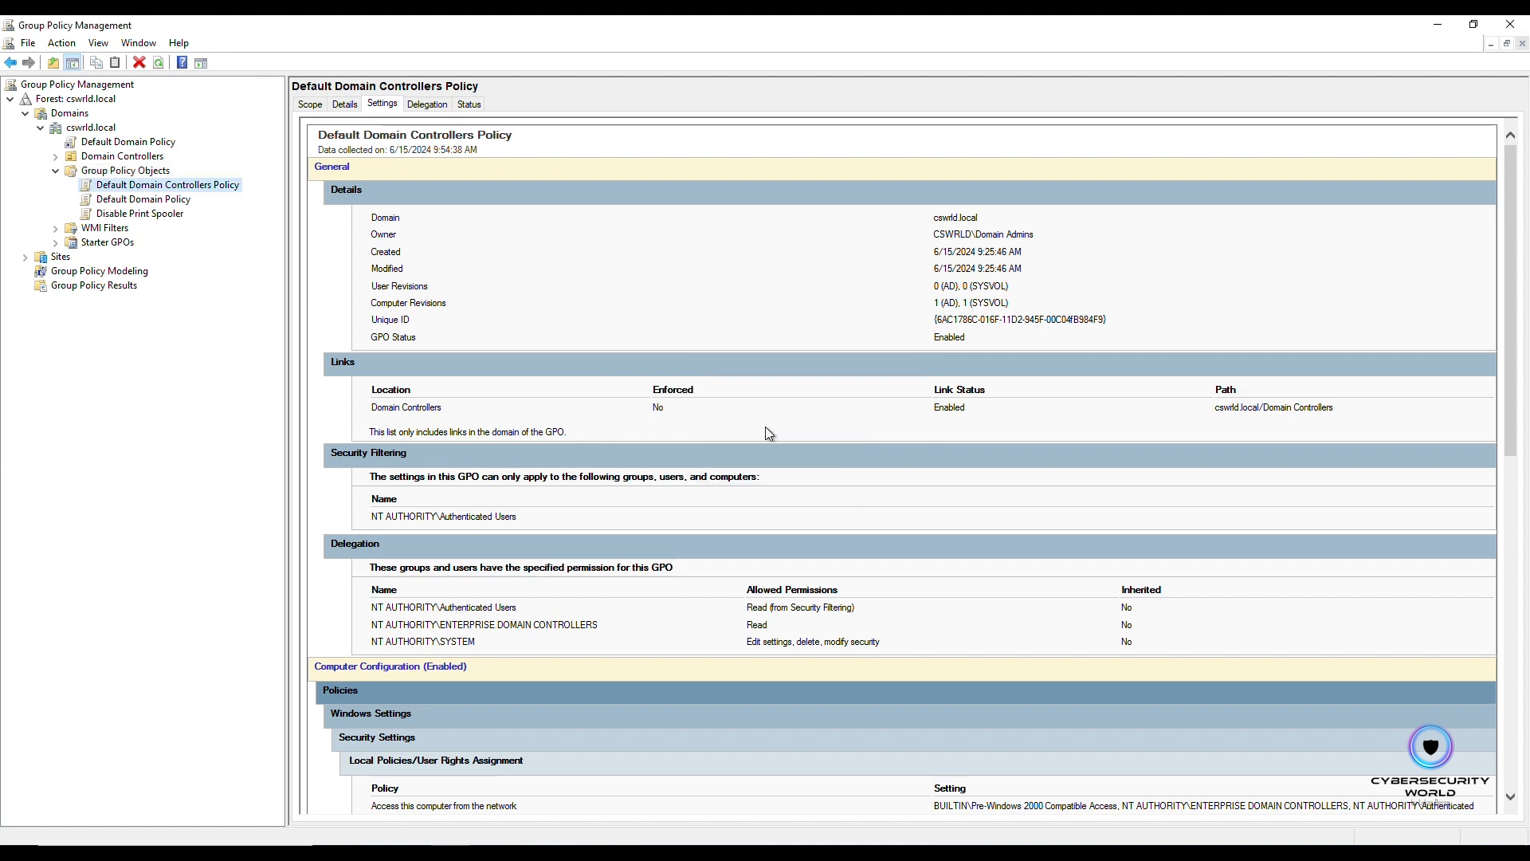
# Step: Open the Disable Print Spooler GPO for editing in a maximized editor with a wider tree pane
pyautogui.click(163, 214)
pyautogui.click(899, 331)
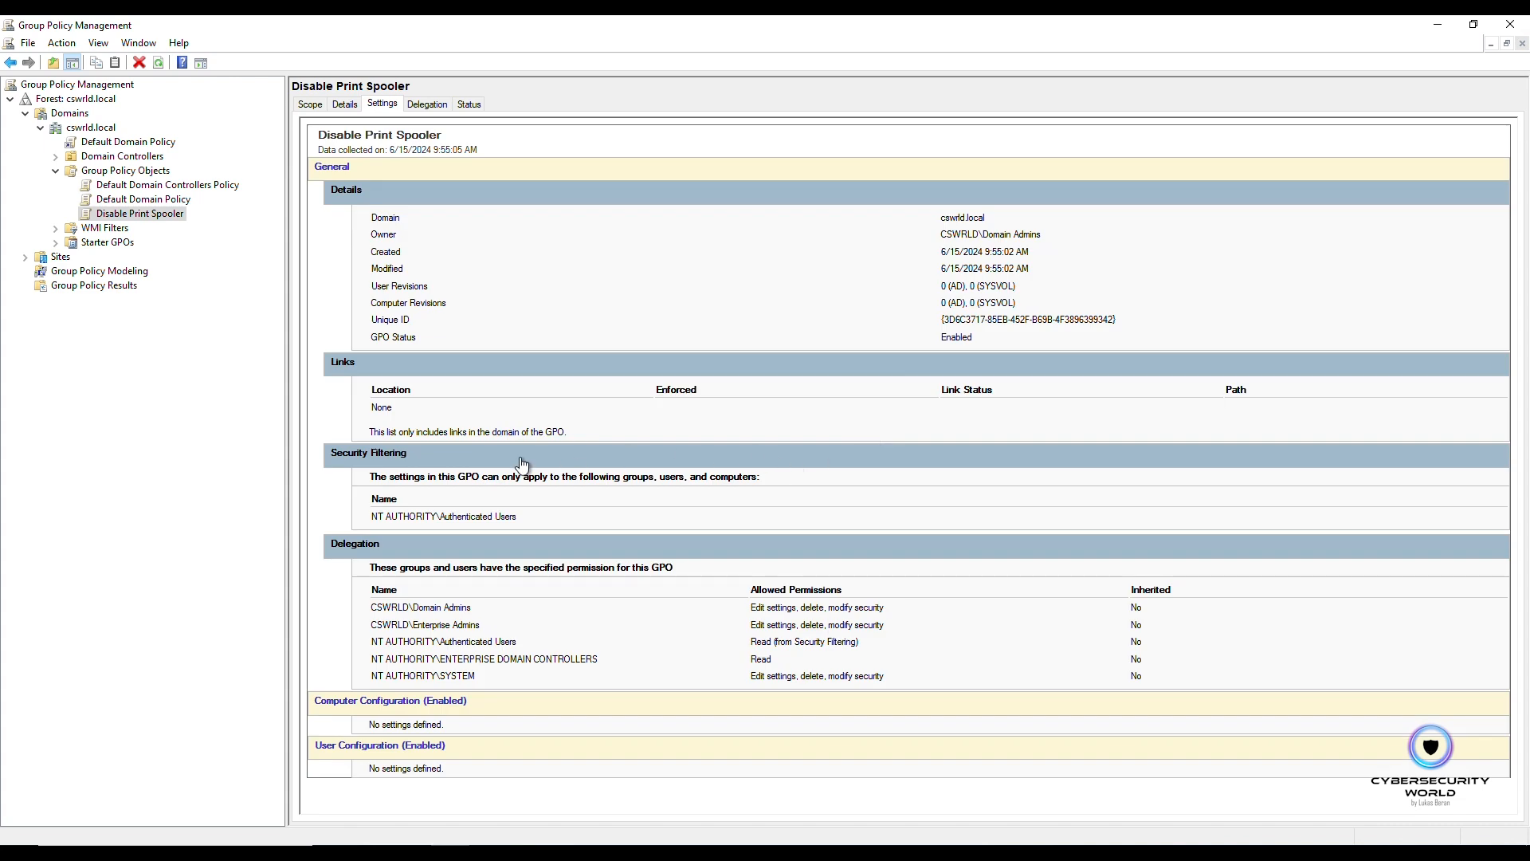
pyautogui.rightClick(137, 215)
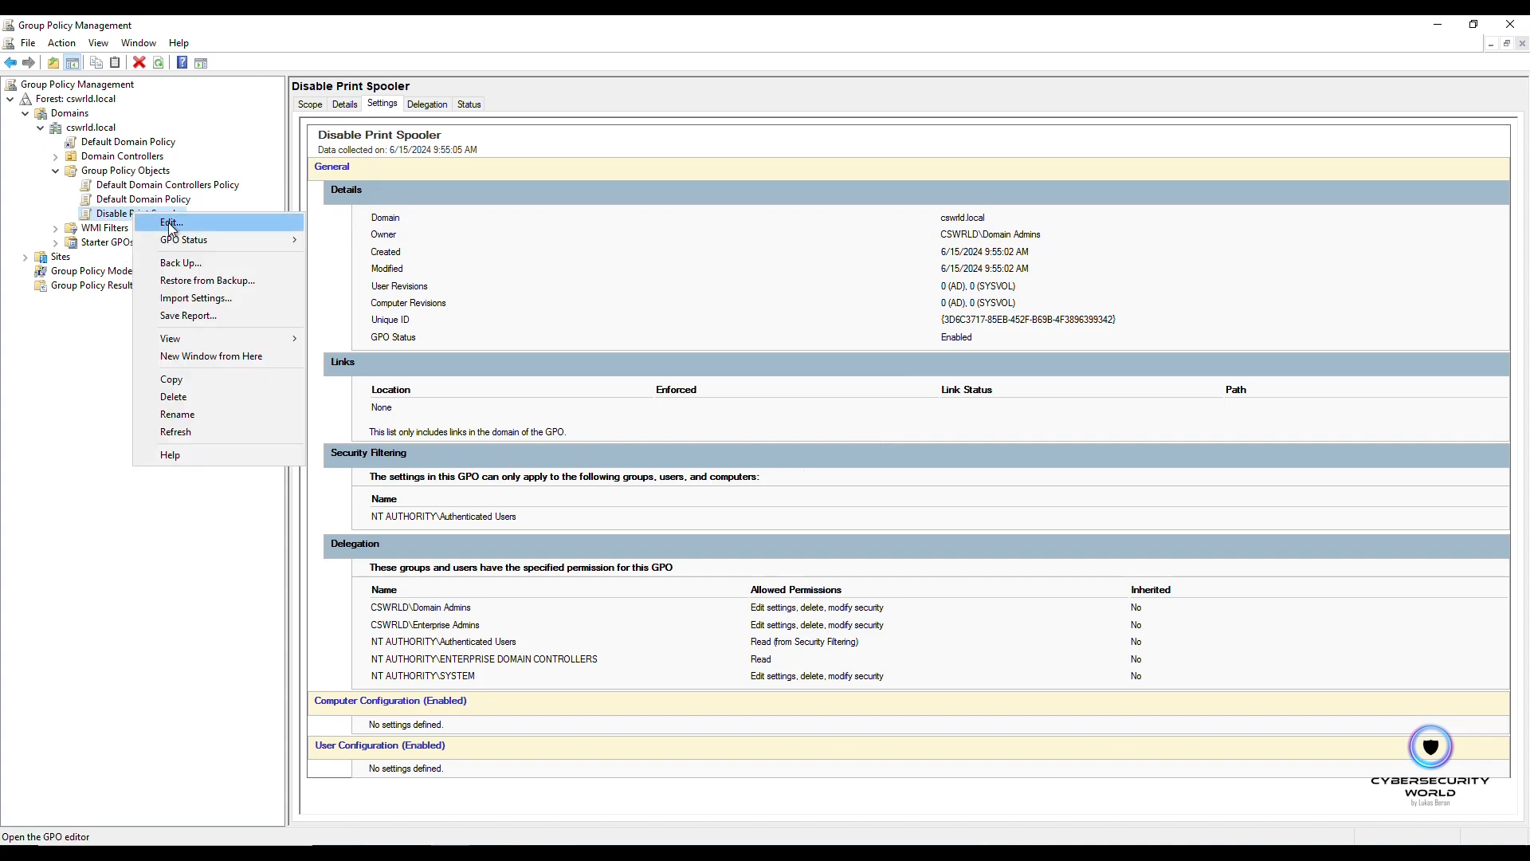
pyautogui.click(243, 226)
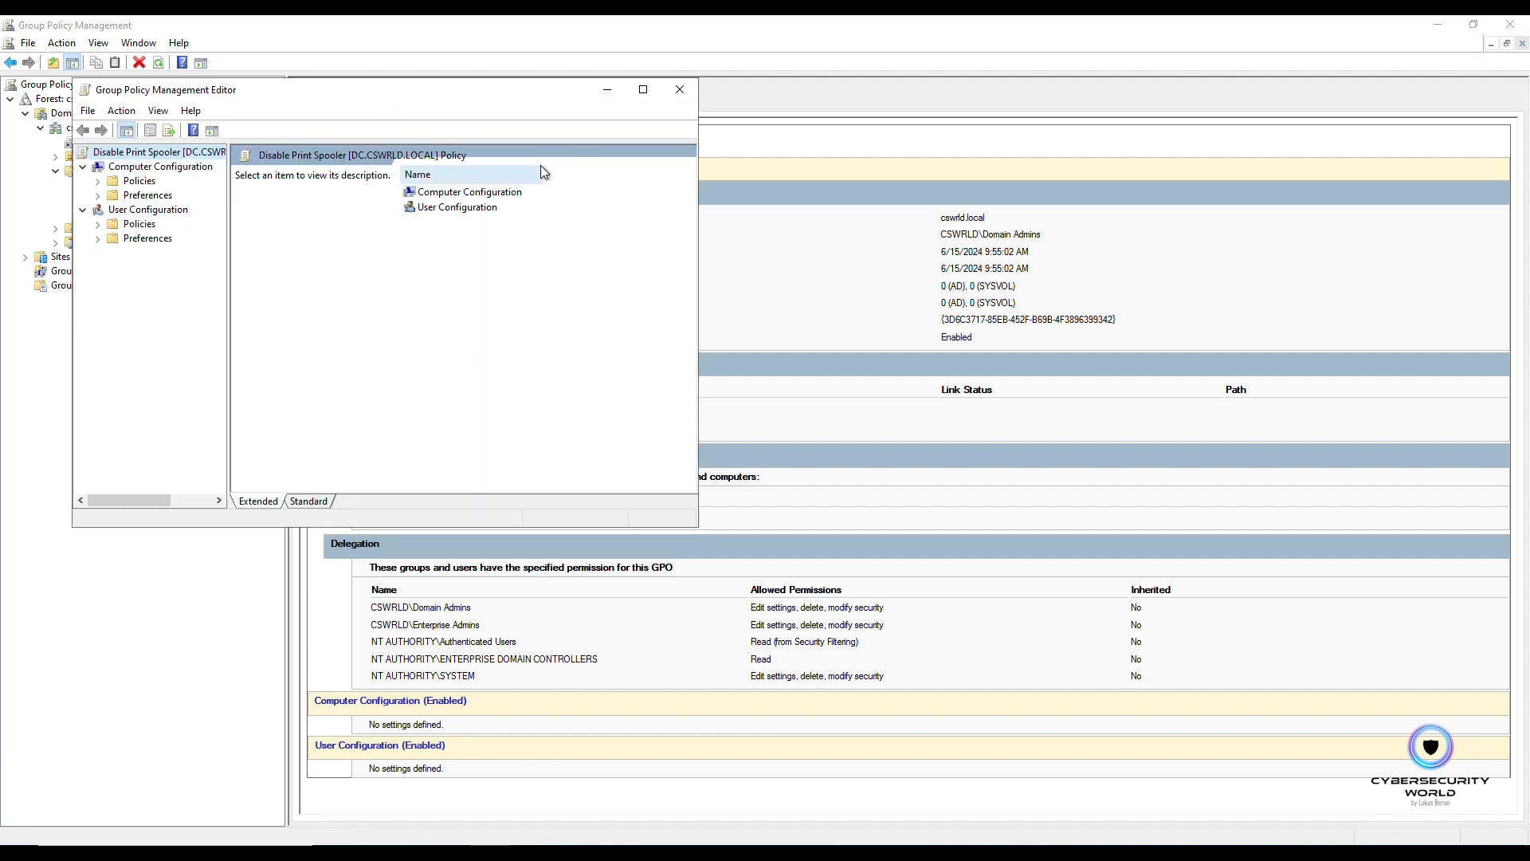
pyautogui.click(642, 89)
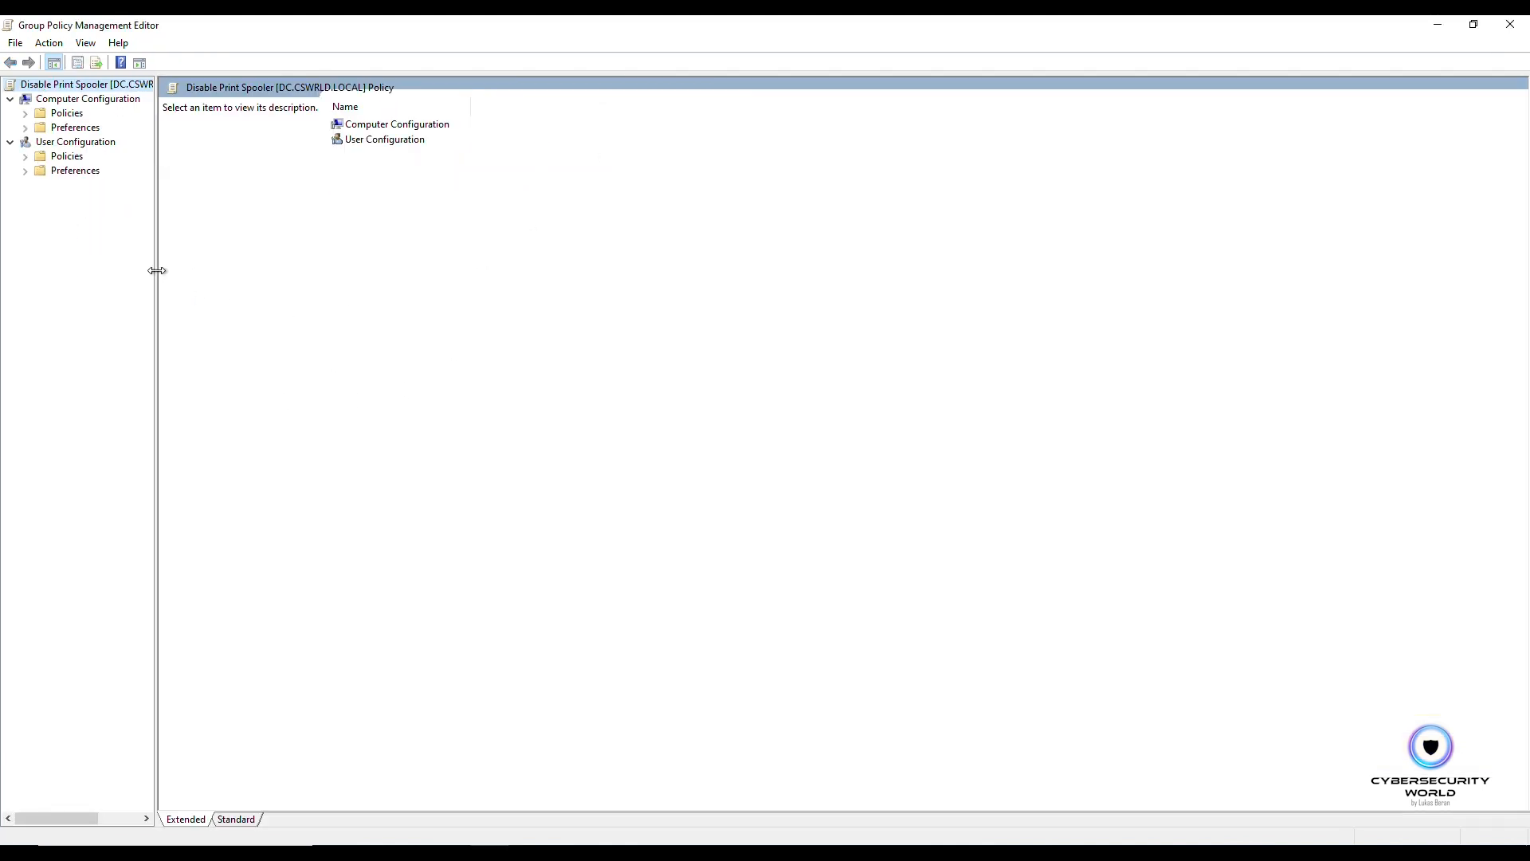
pyautogui.moveTo(157, 271); pyautogui.dragTo(321, 284)
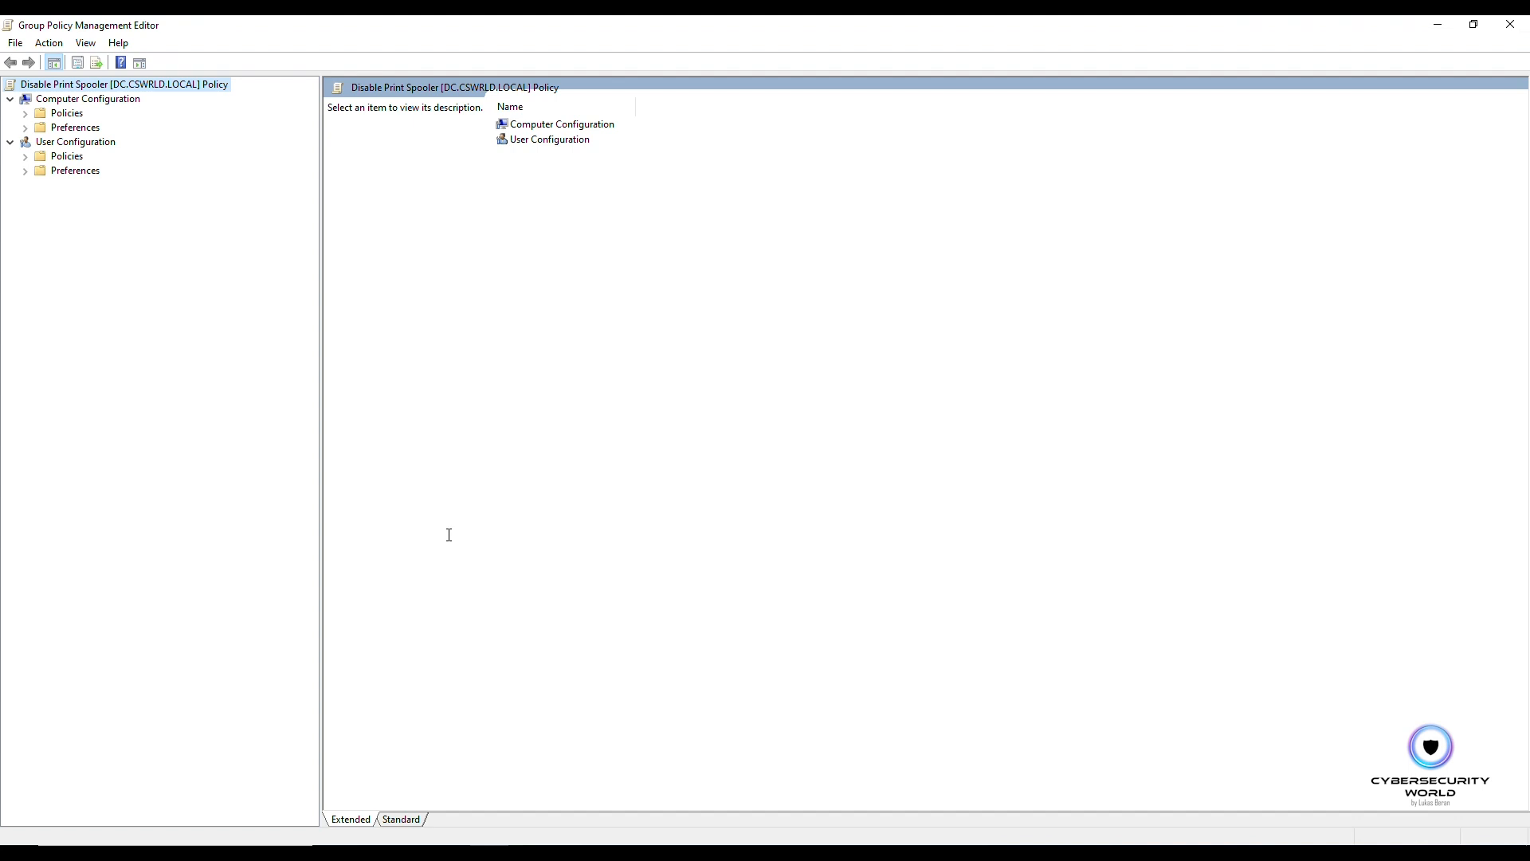
# Step: Define the Print Spooler system service policy under Computer Configuration security settings with startup mode Disabled and apply it
pyautogui.doubleClick(67, 113)
pyautogui.doubleClick(79, 143)
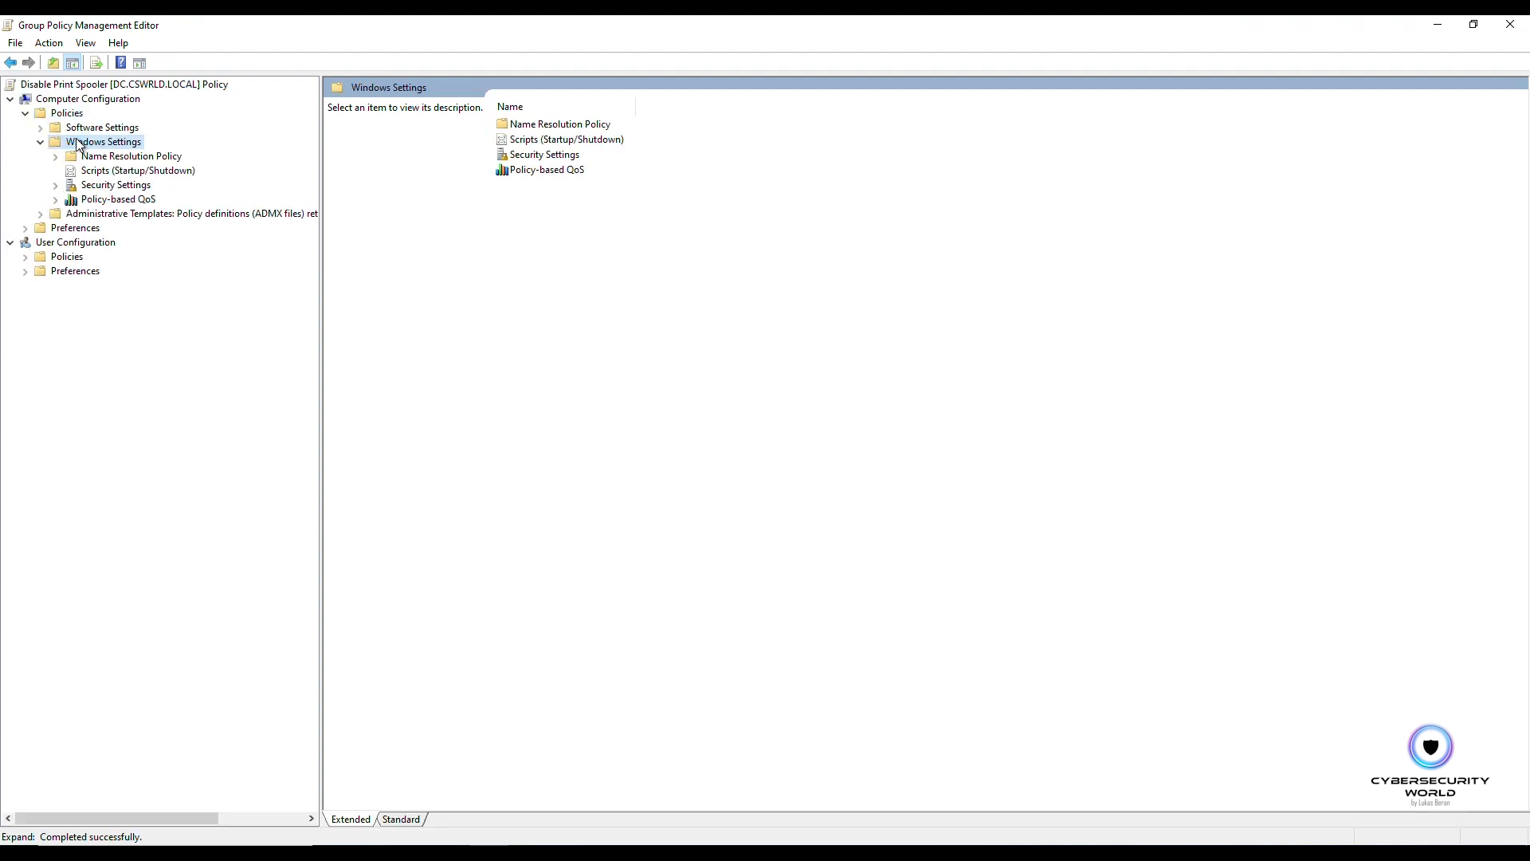
pyautogui.doubleClick(109, 185)
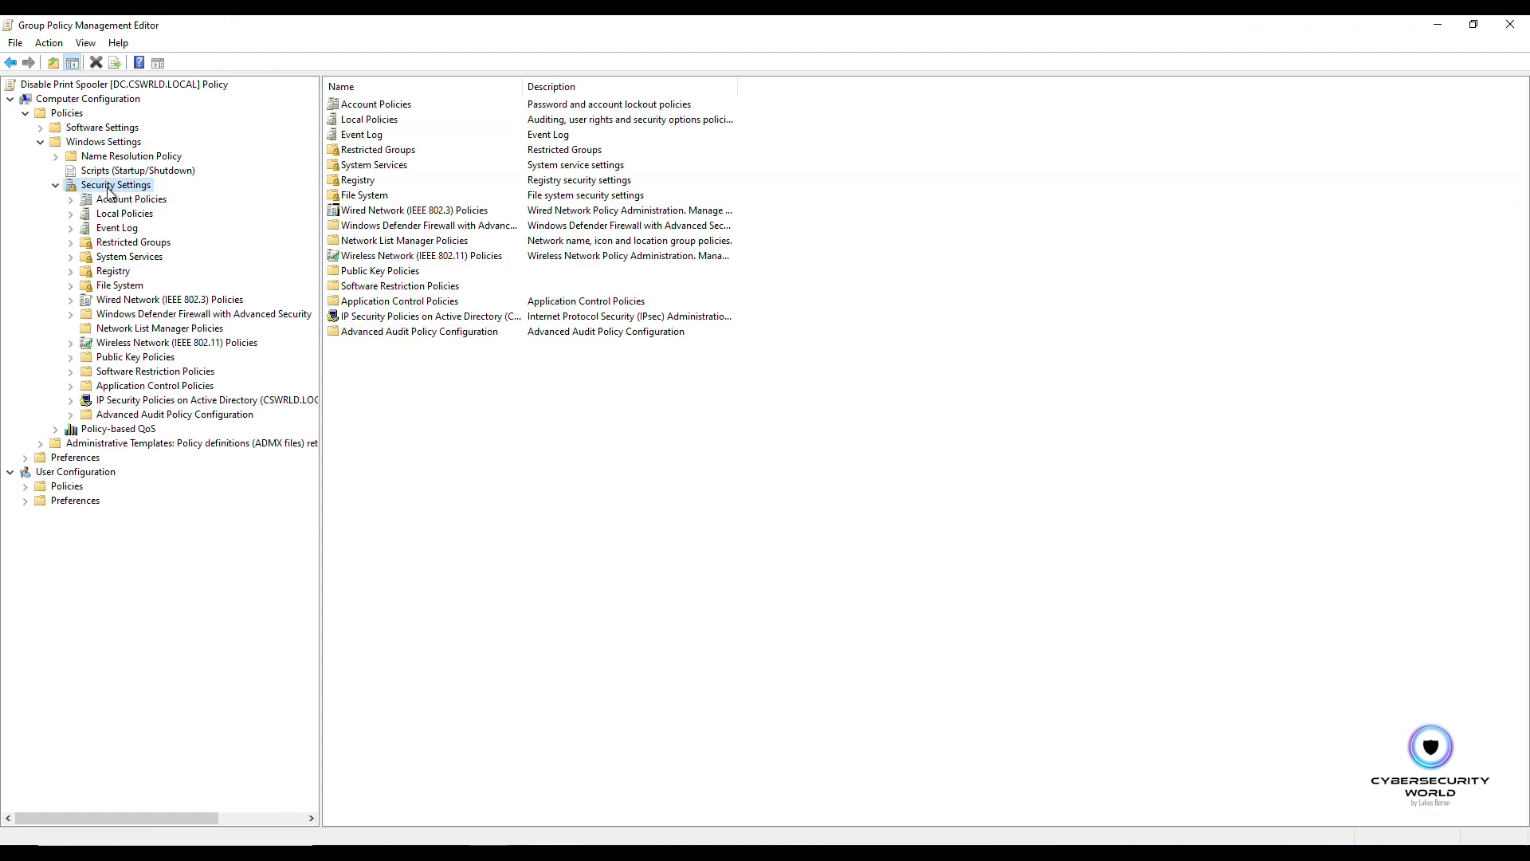
pyautogui.click(133, 262)
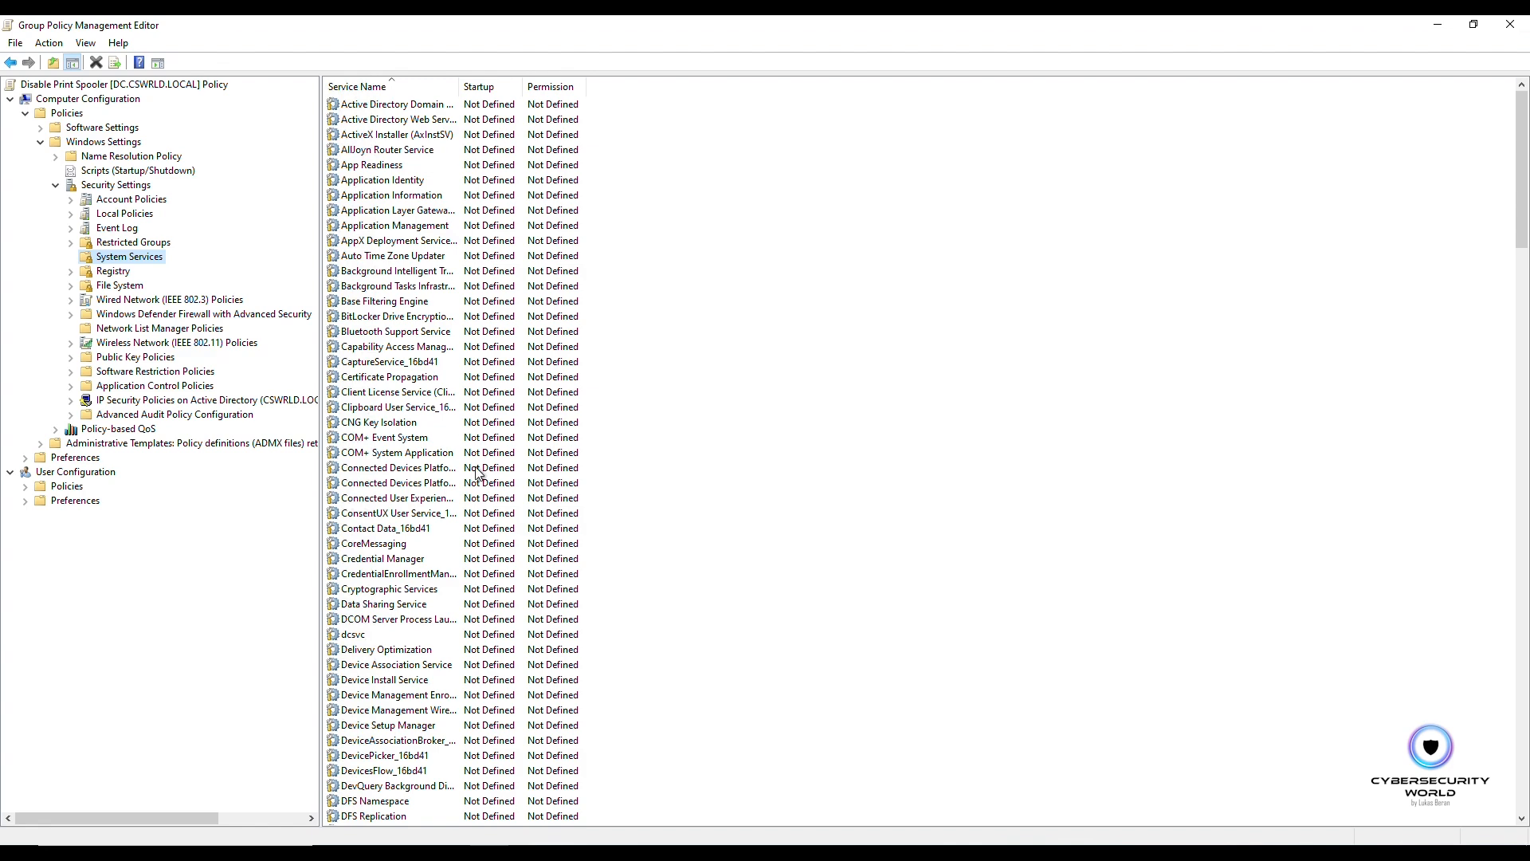
pyautogui.scroll(-8, 472, 510)
pyautogui.scroll(-16, 470, 530)
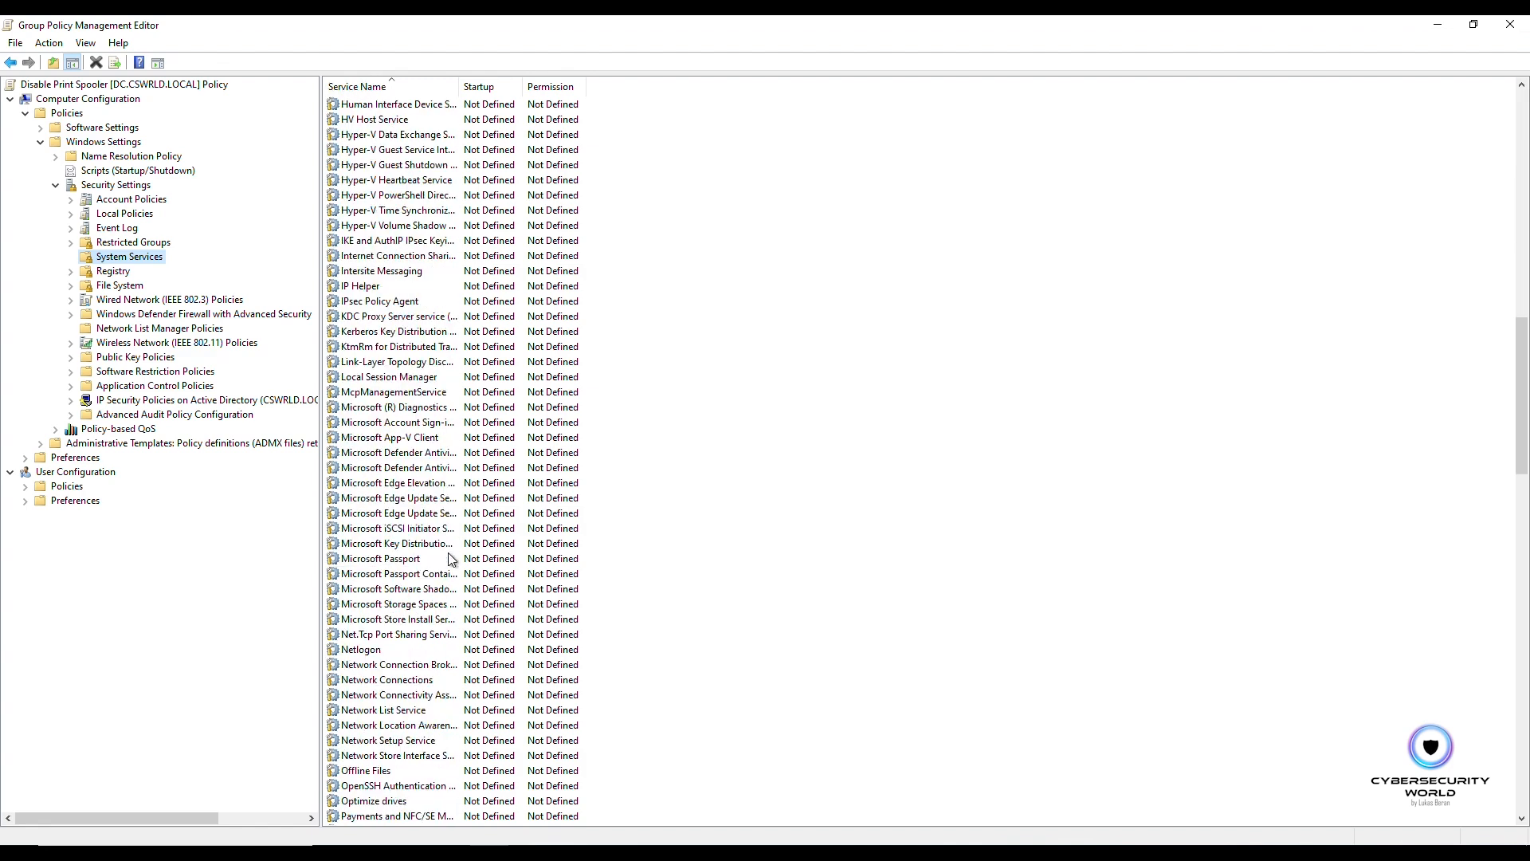
pyautogui.scroll(-8, 450, 561)
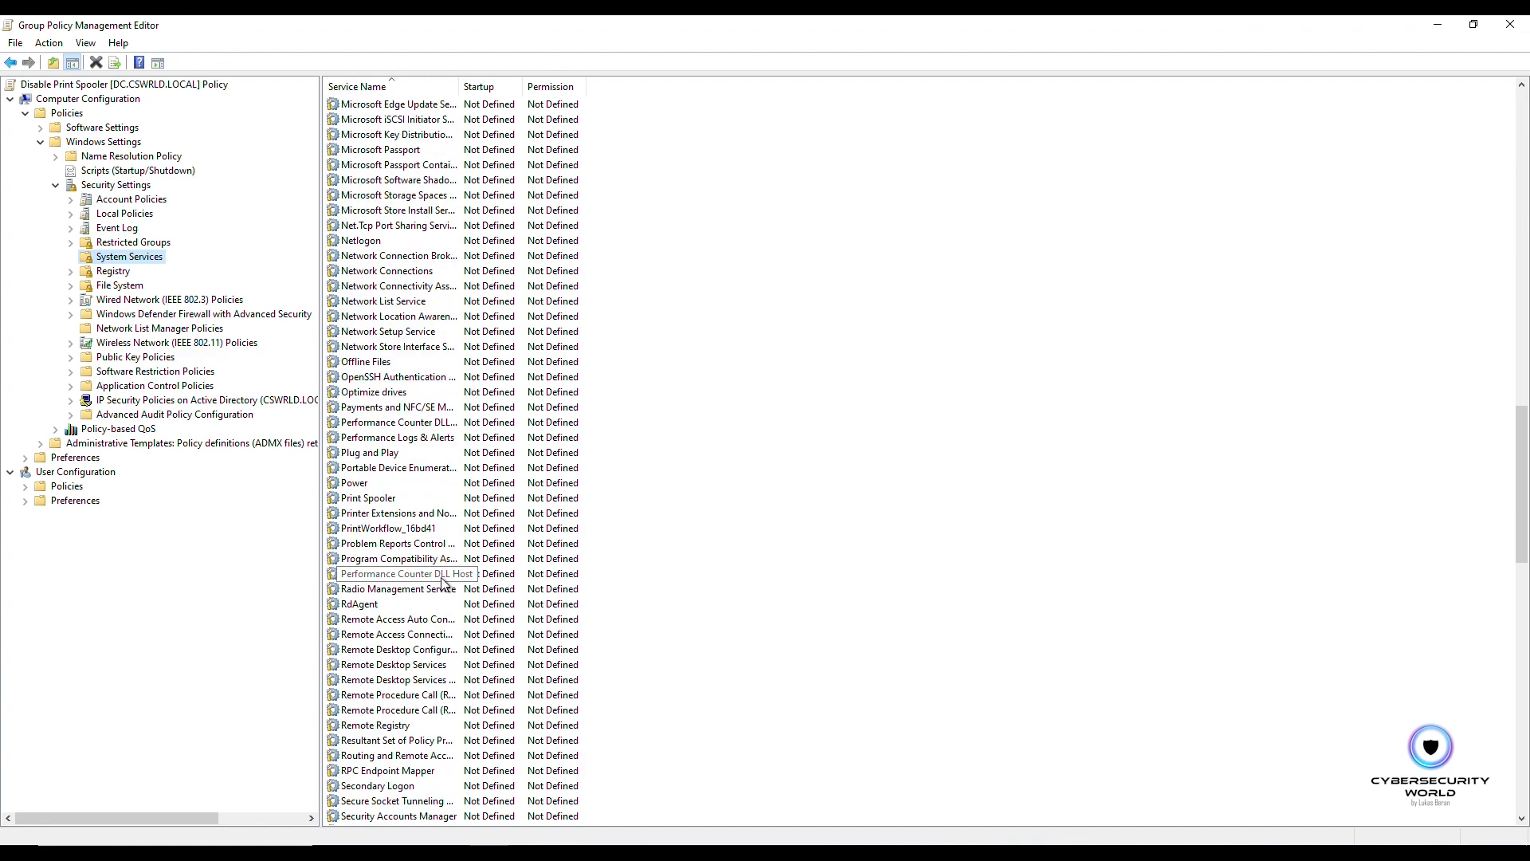
pyautogui.click(376, 499)
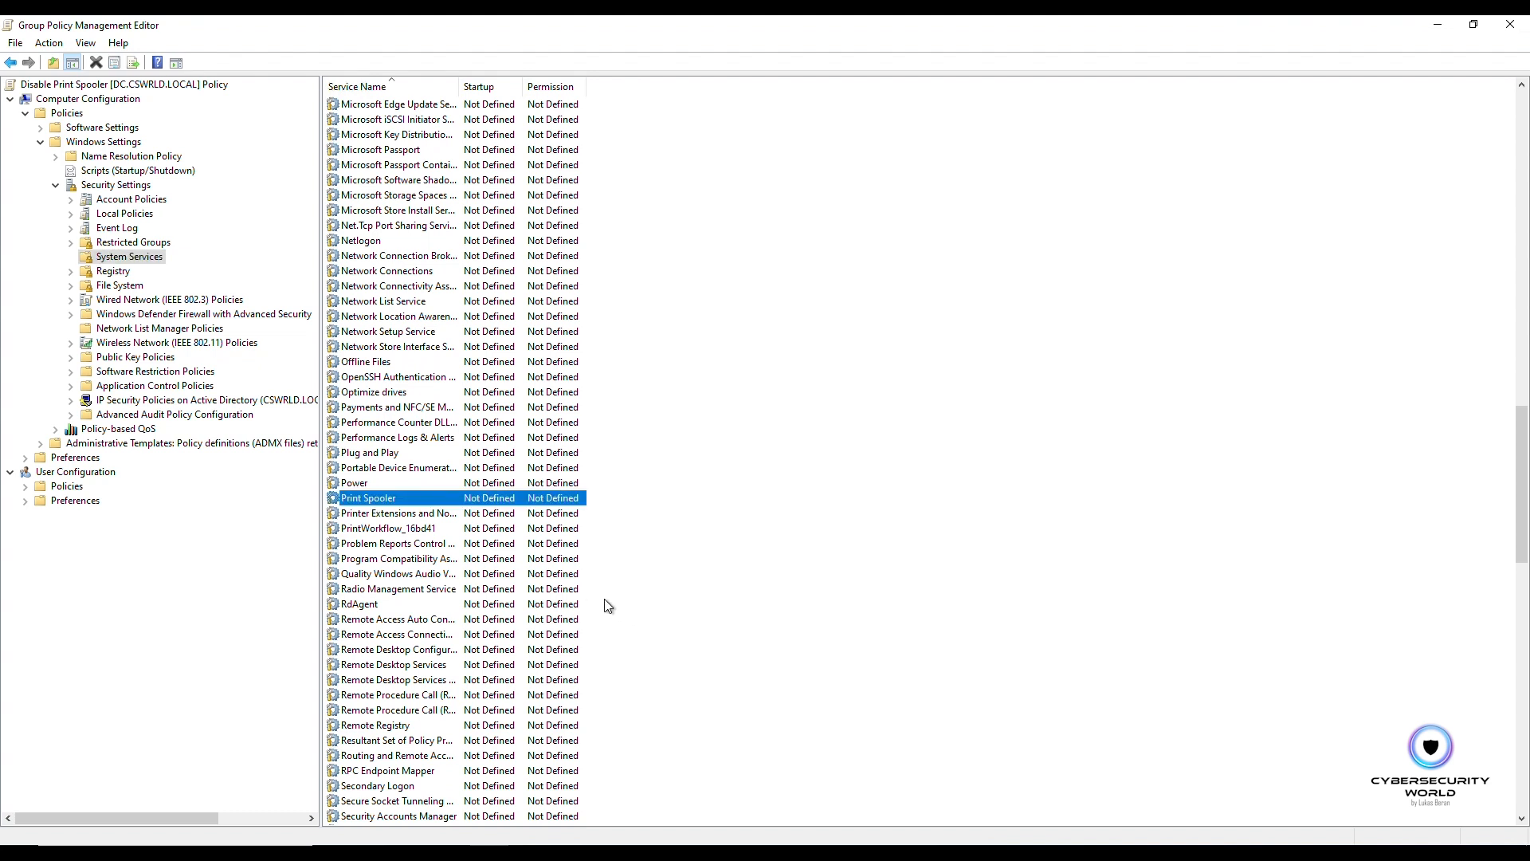
pyautogui.doubleClick(390, 500)
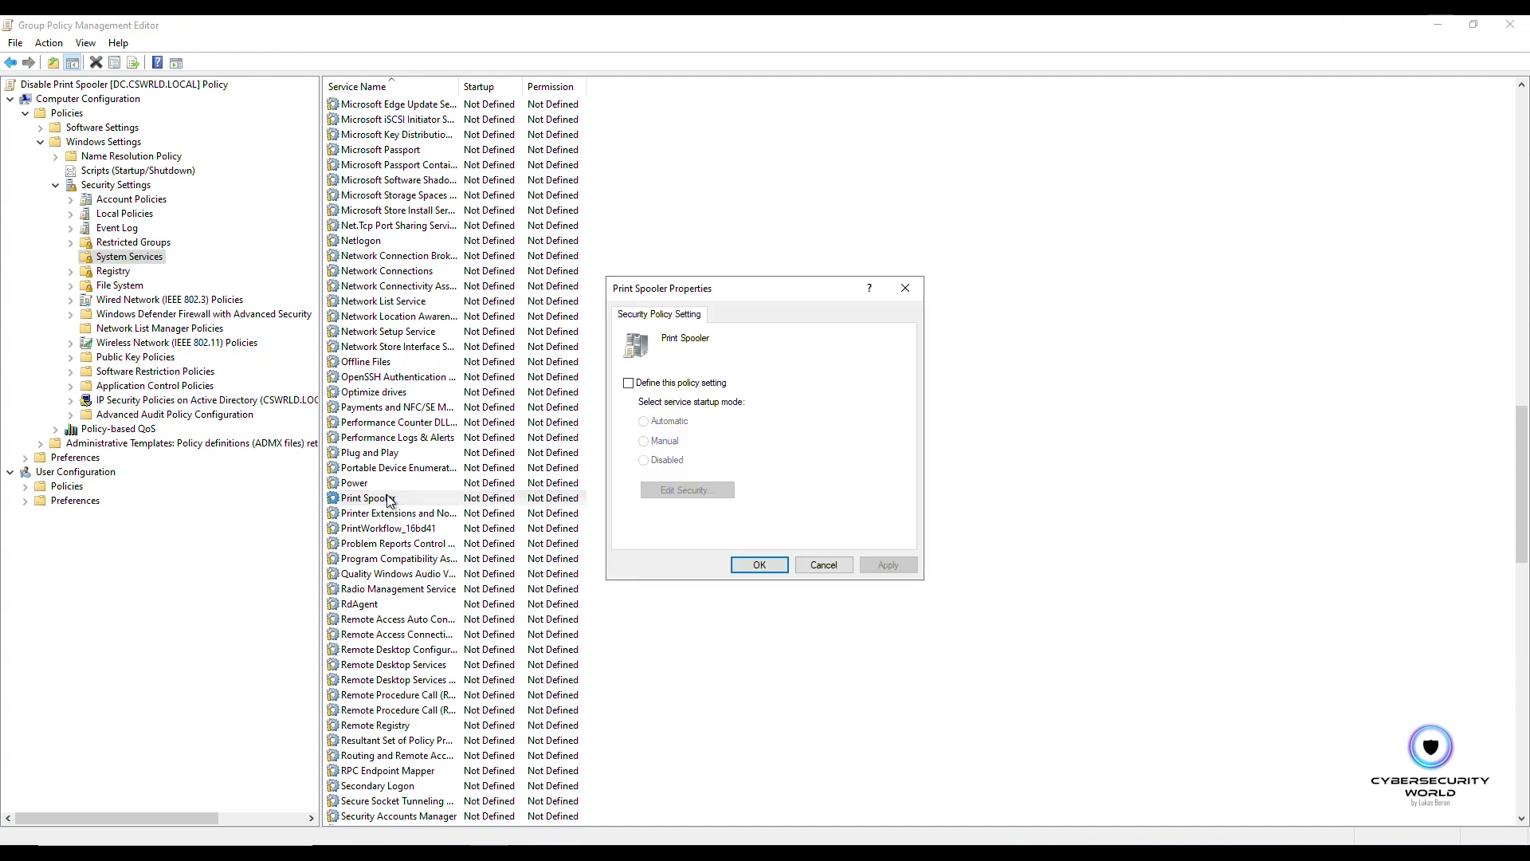
pyautogui.click(658, 386)
pyautogui.click(668, 461)
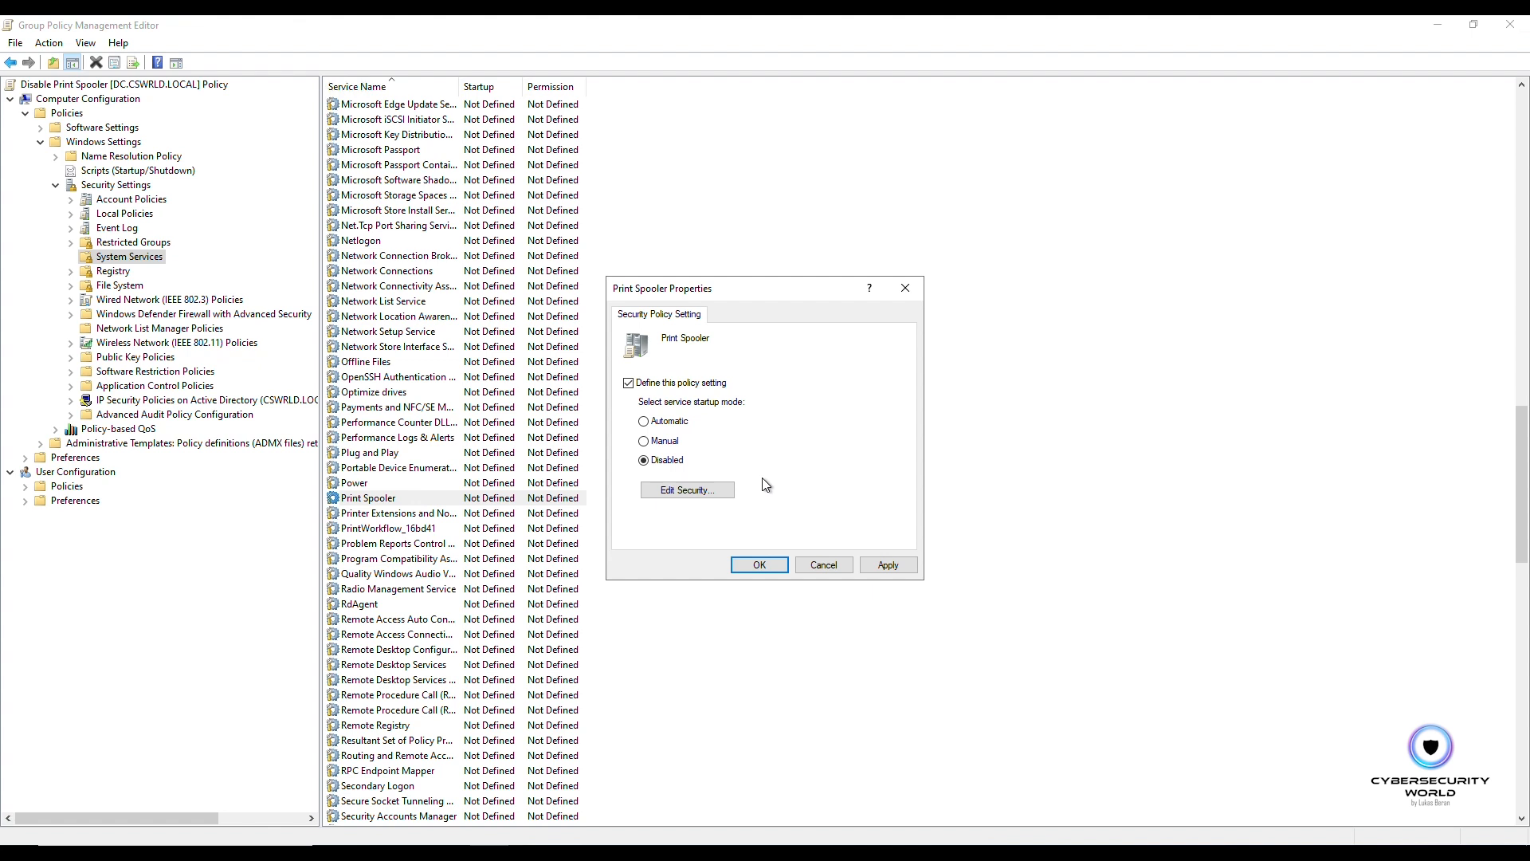
pyautogui.click(896, 571)
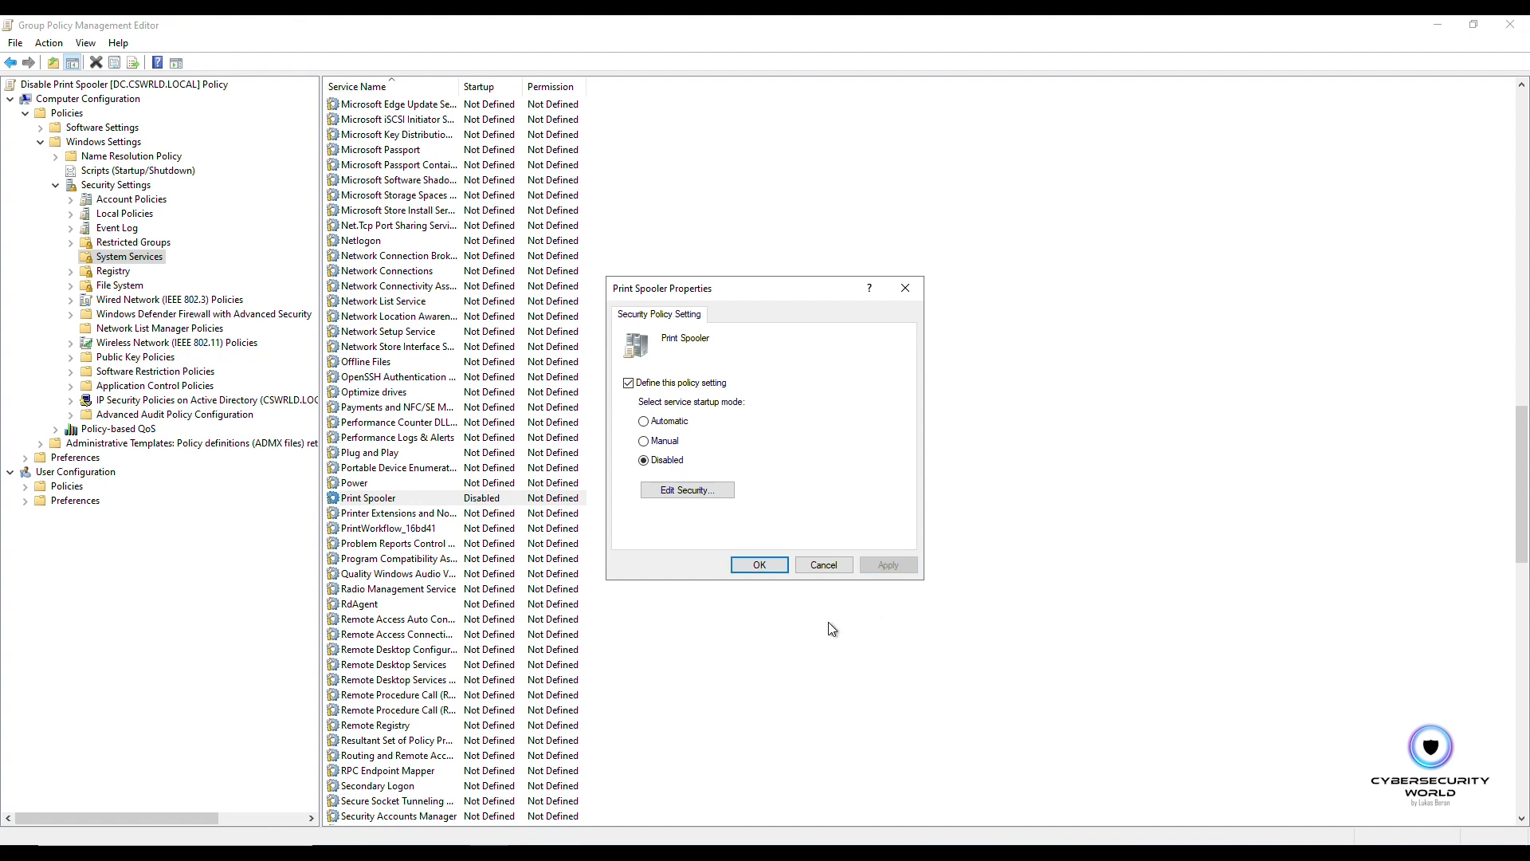
pyautogui.click(758, 567)
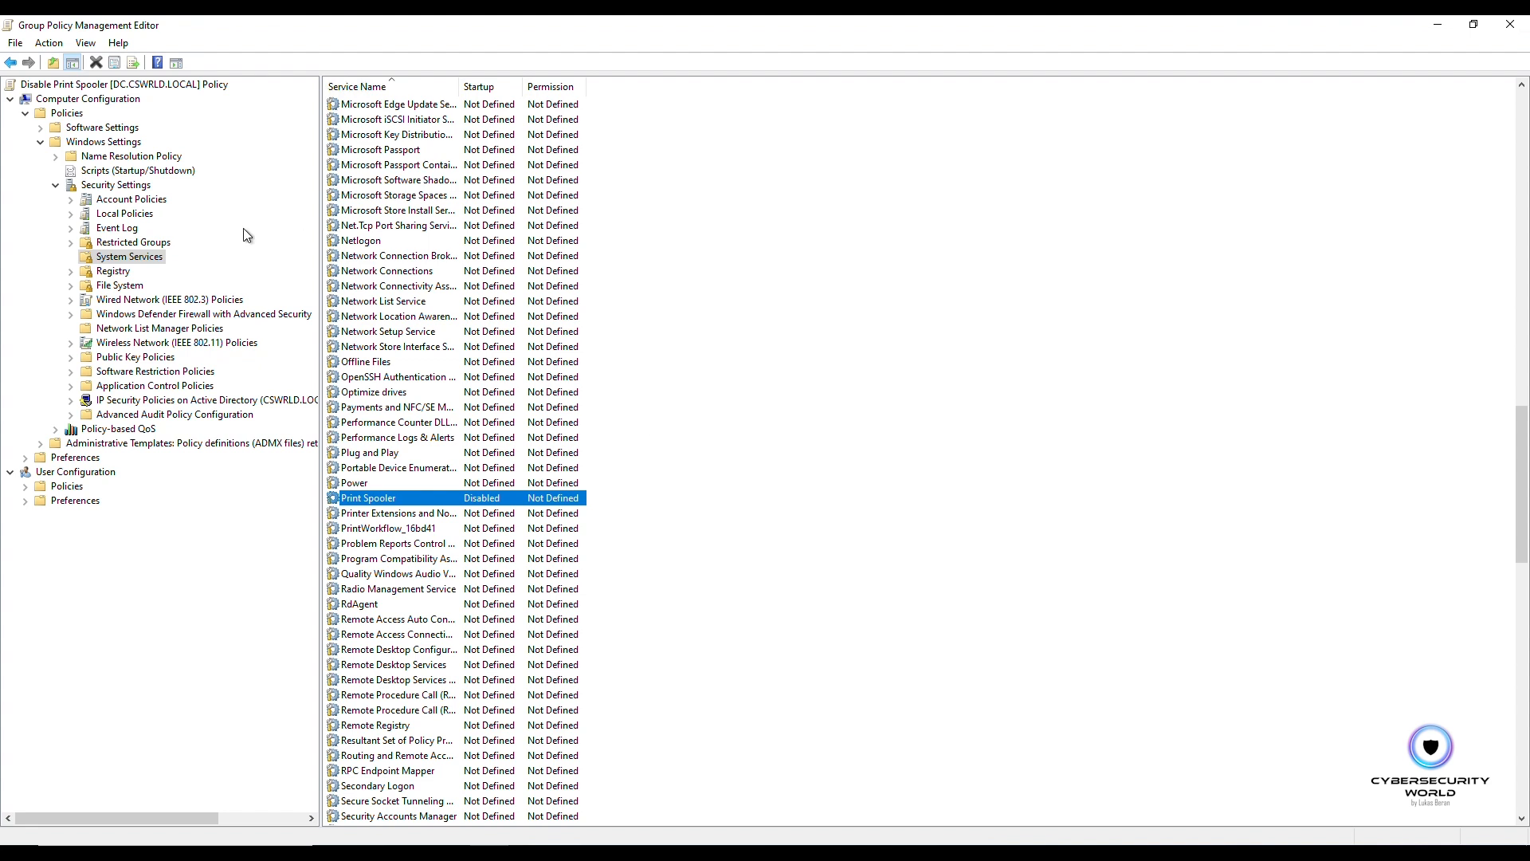
# Step: Set the Administrative Templates Printers policy "Allow Print Spooler to accept client connections" to Disabled, apply it, and close the editor
pyautogui.click(41, 143)
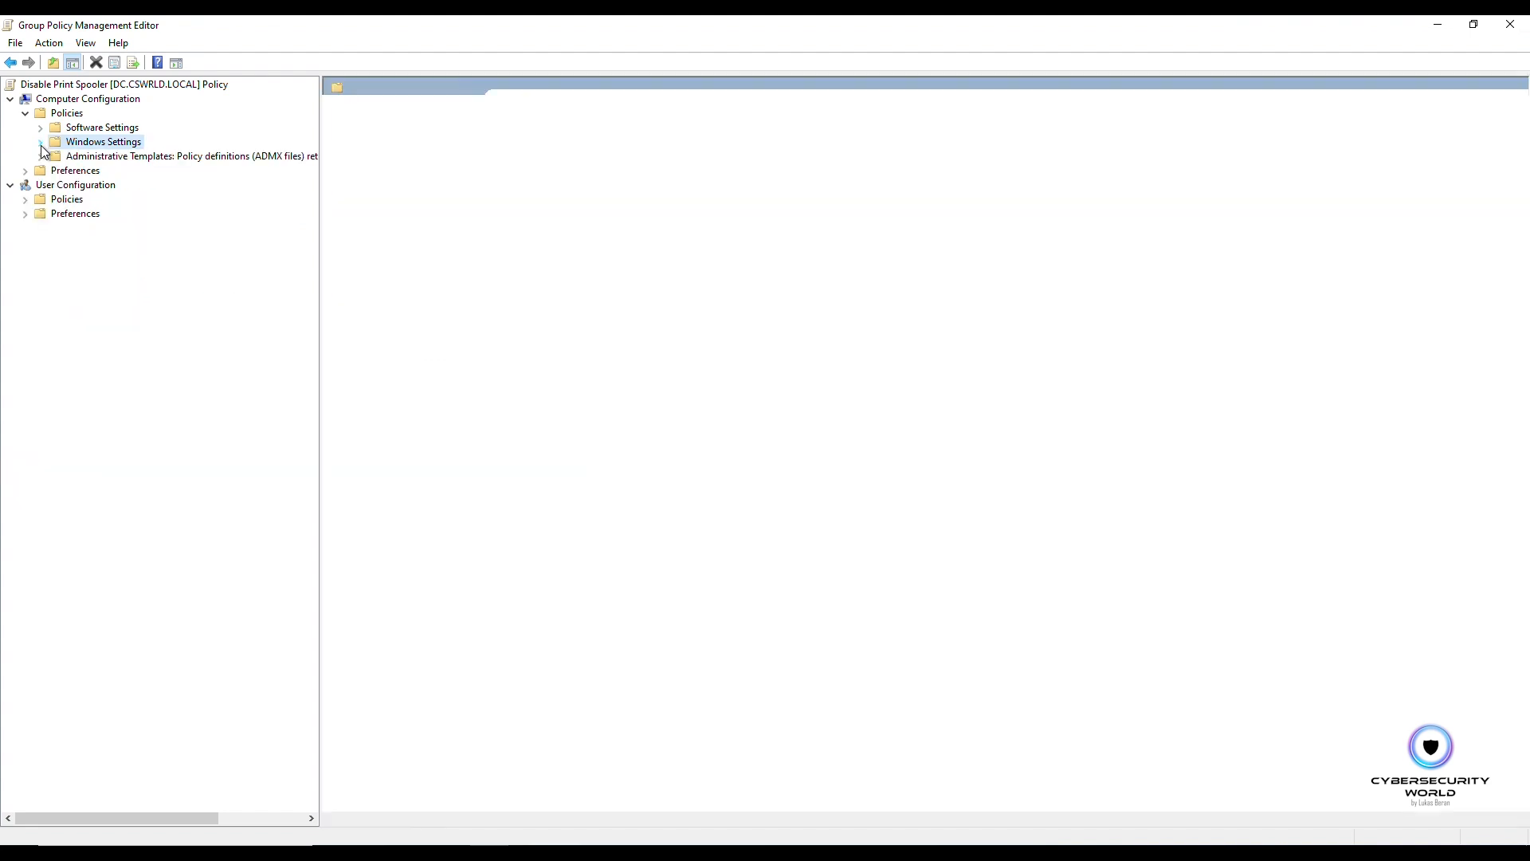
pyautogui.click(131, 158)
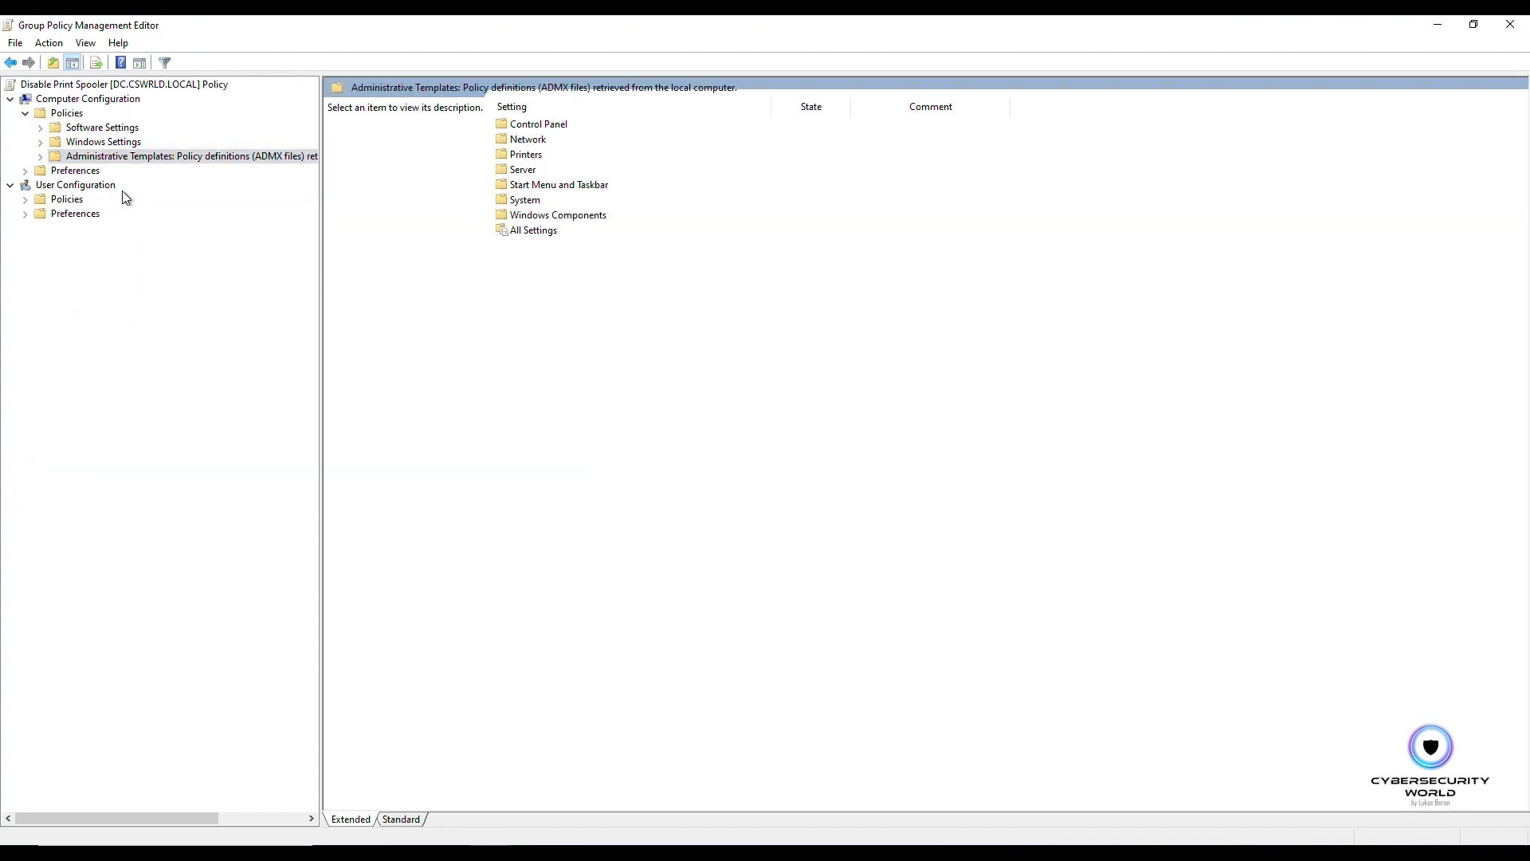
pyautogui.doubleClick(527, 156)
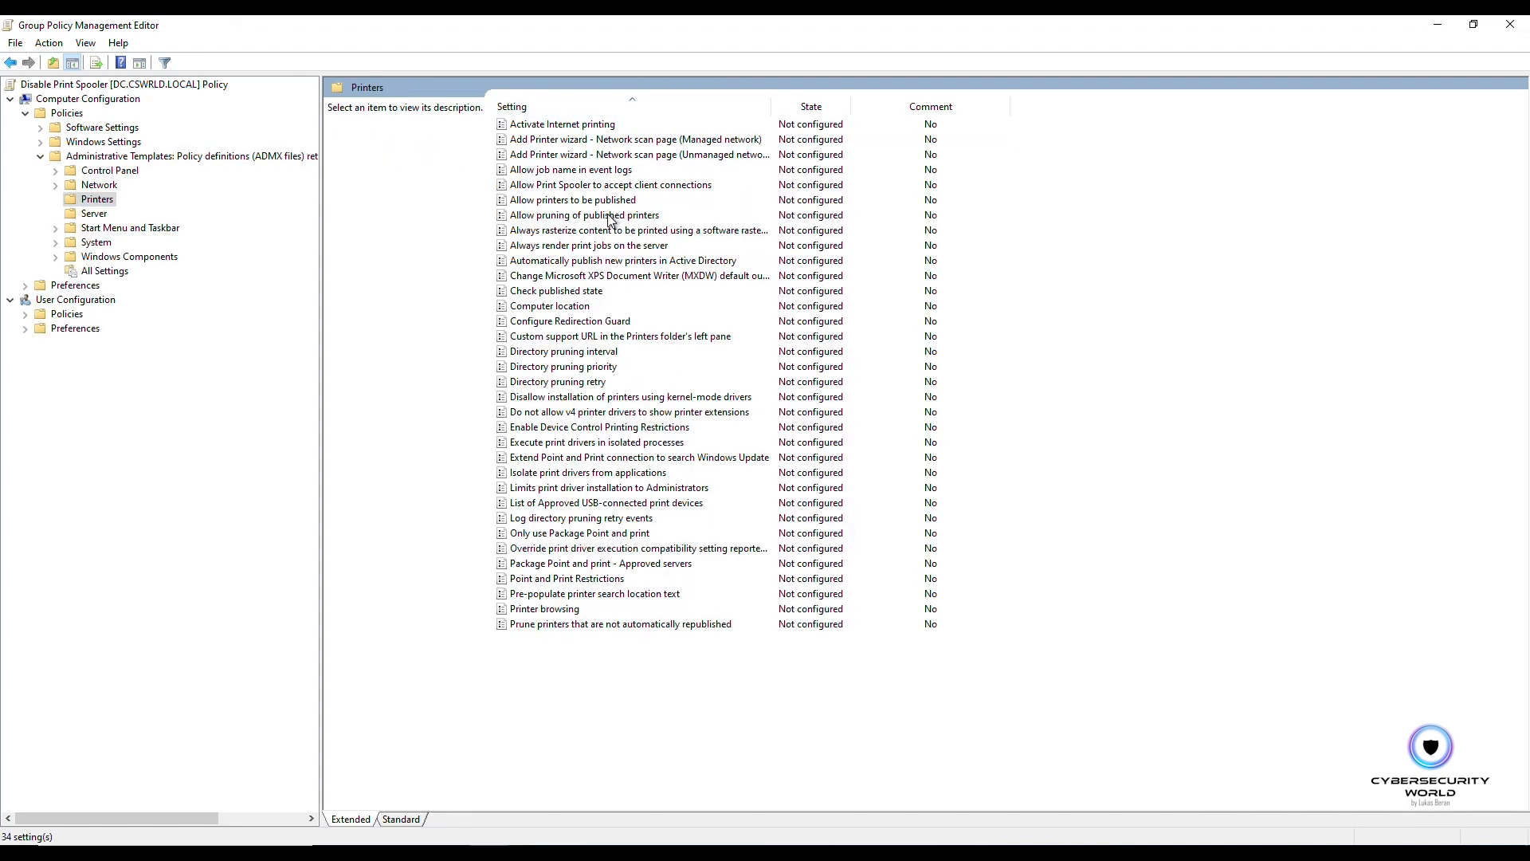
pyautogui.click(594, 186)
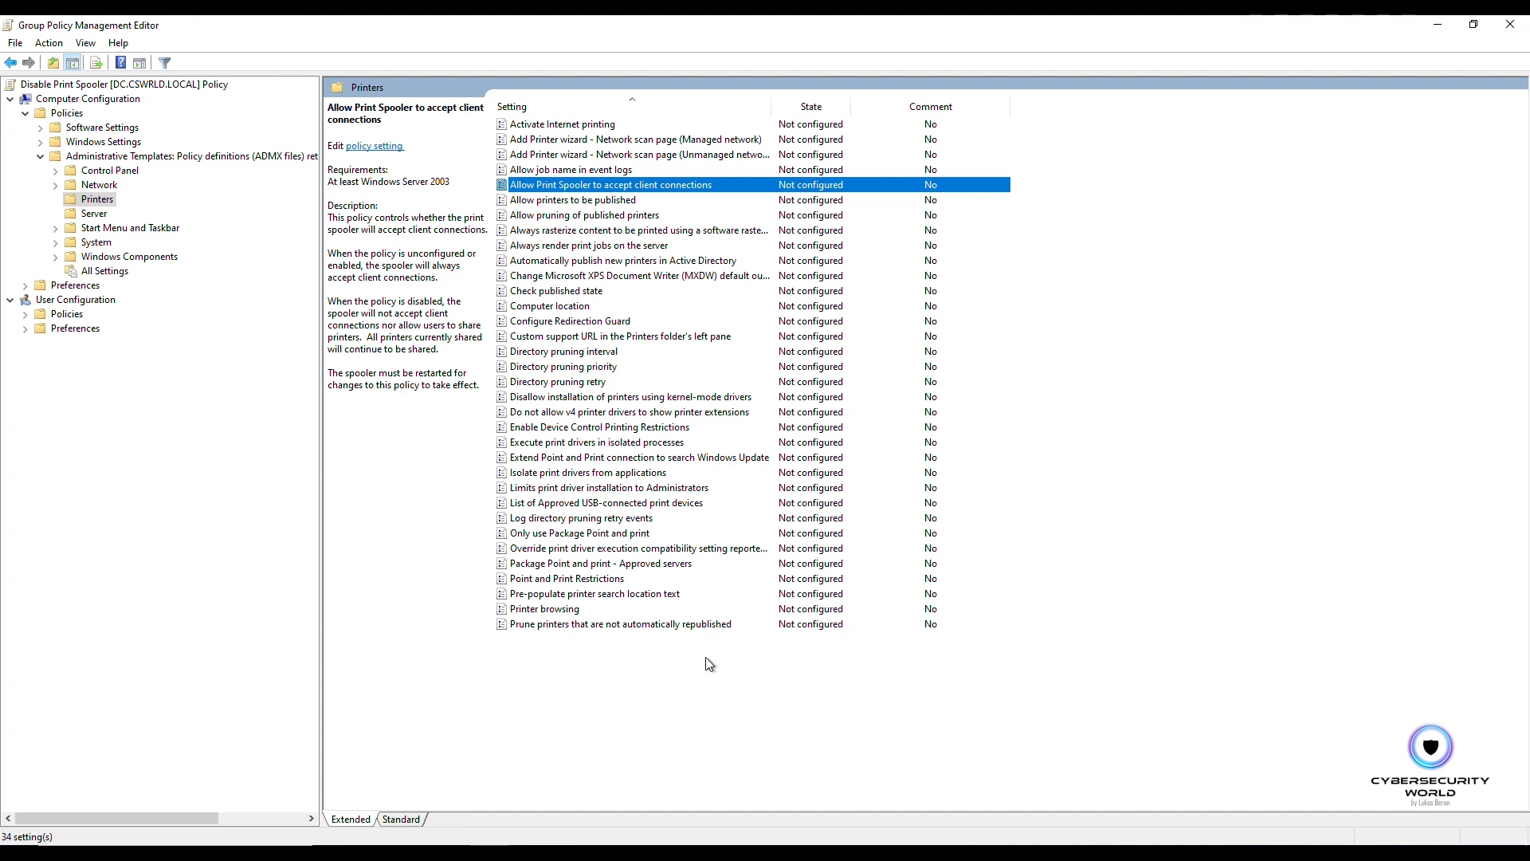
pyautogui.doubleClick(584, 188)
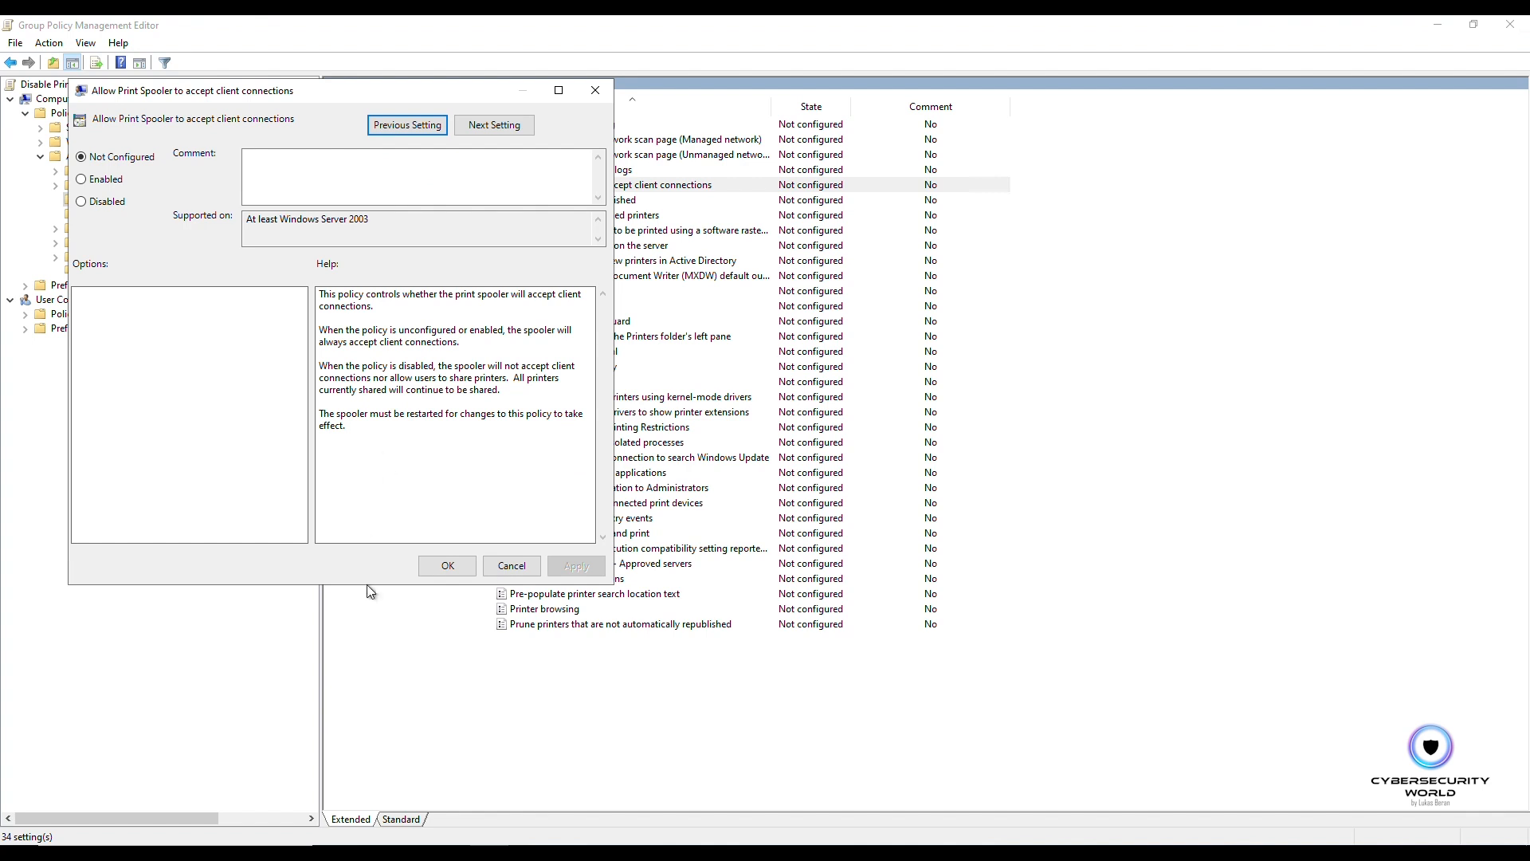
pyautogui.click(110, 203)
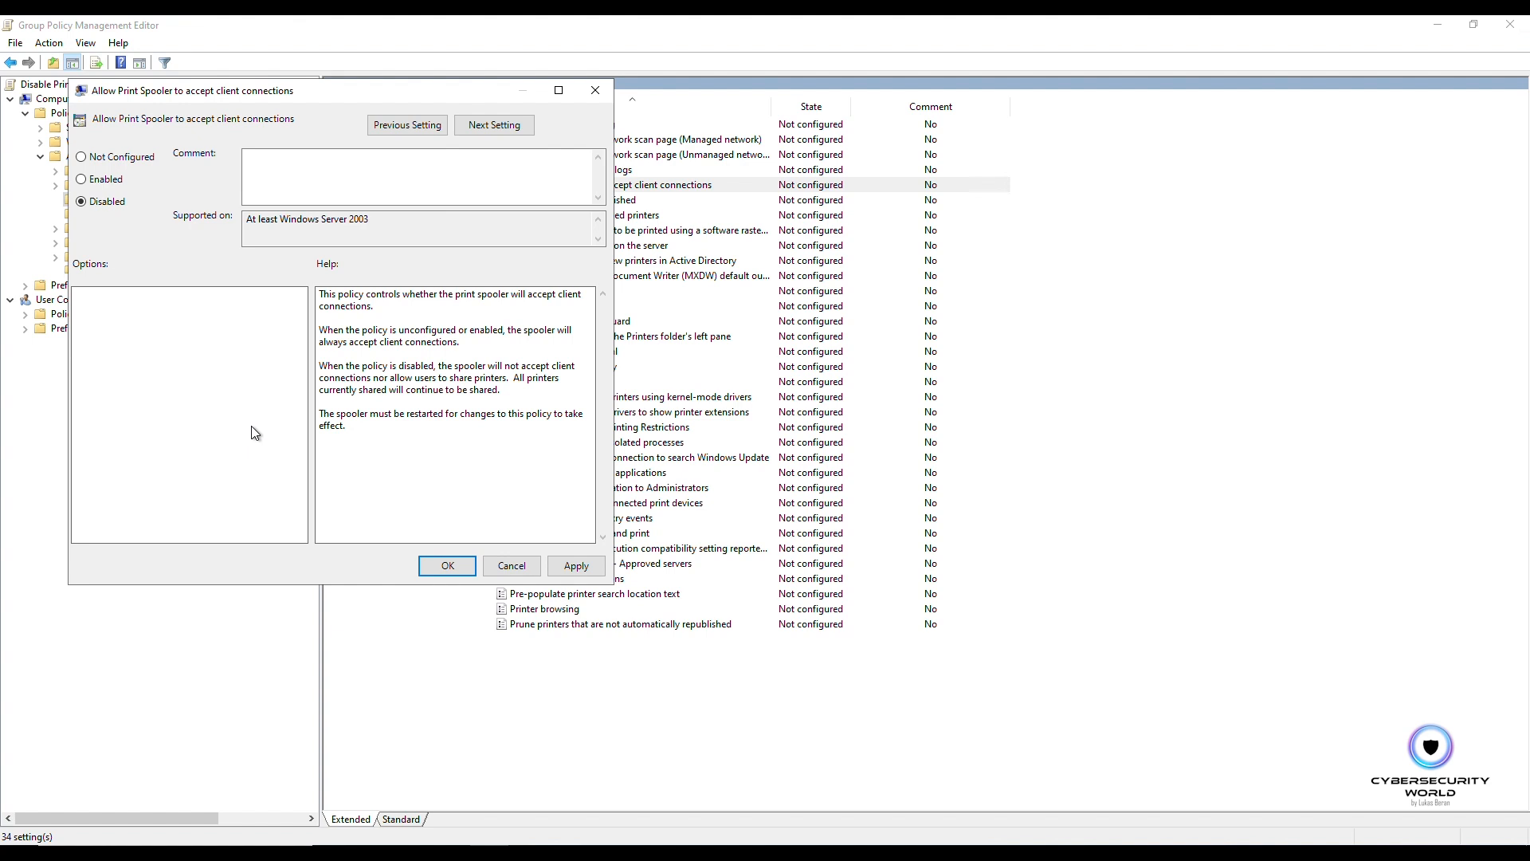
pyautogui.click(579, 562)
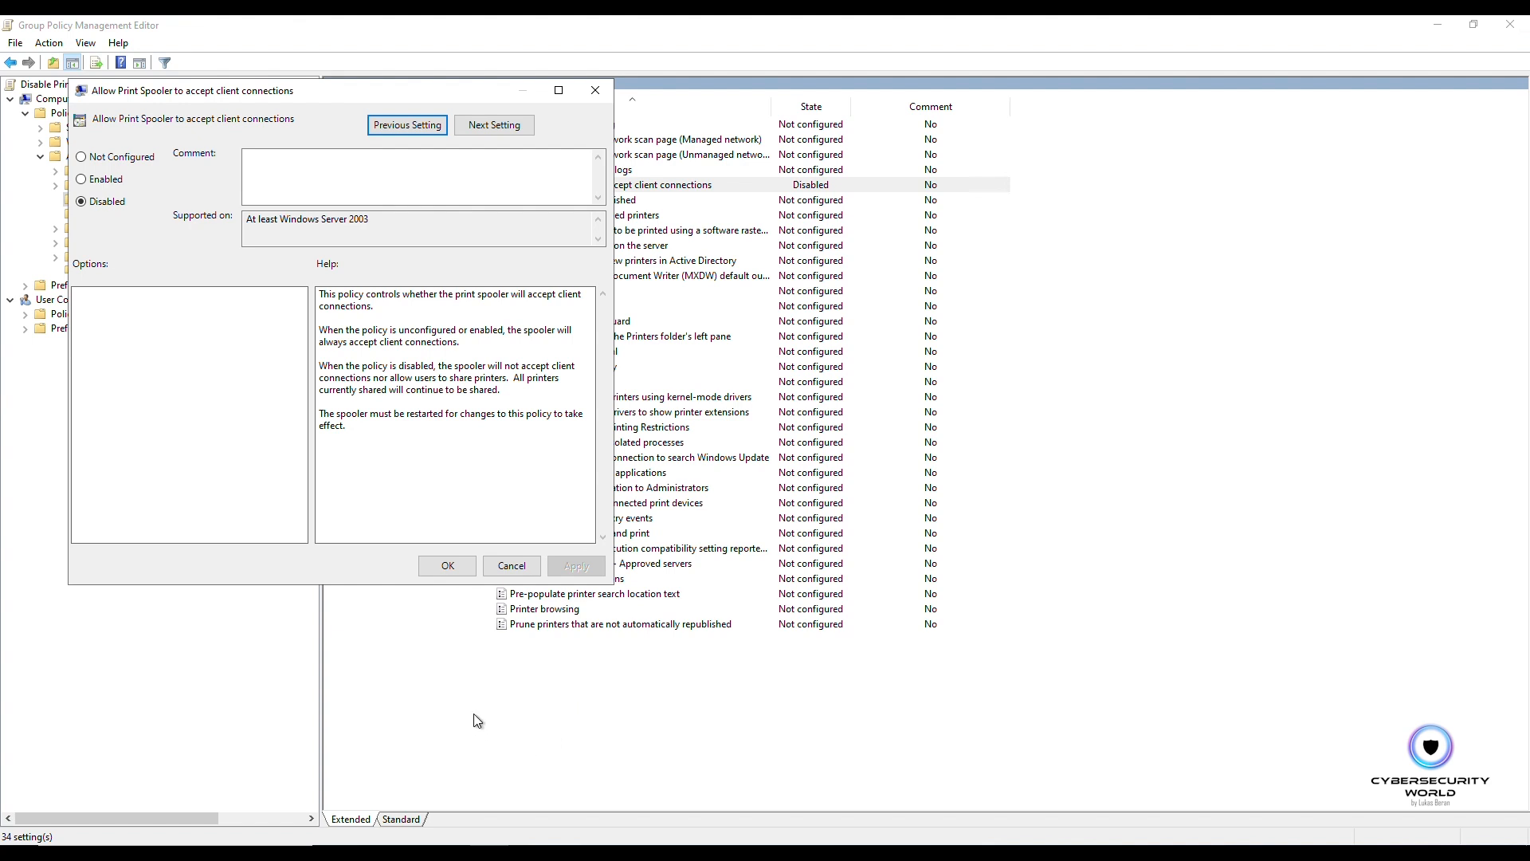
pyautogui.click(447, 565)
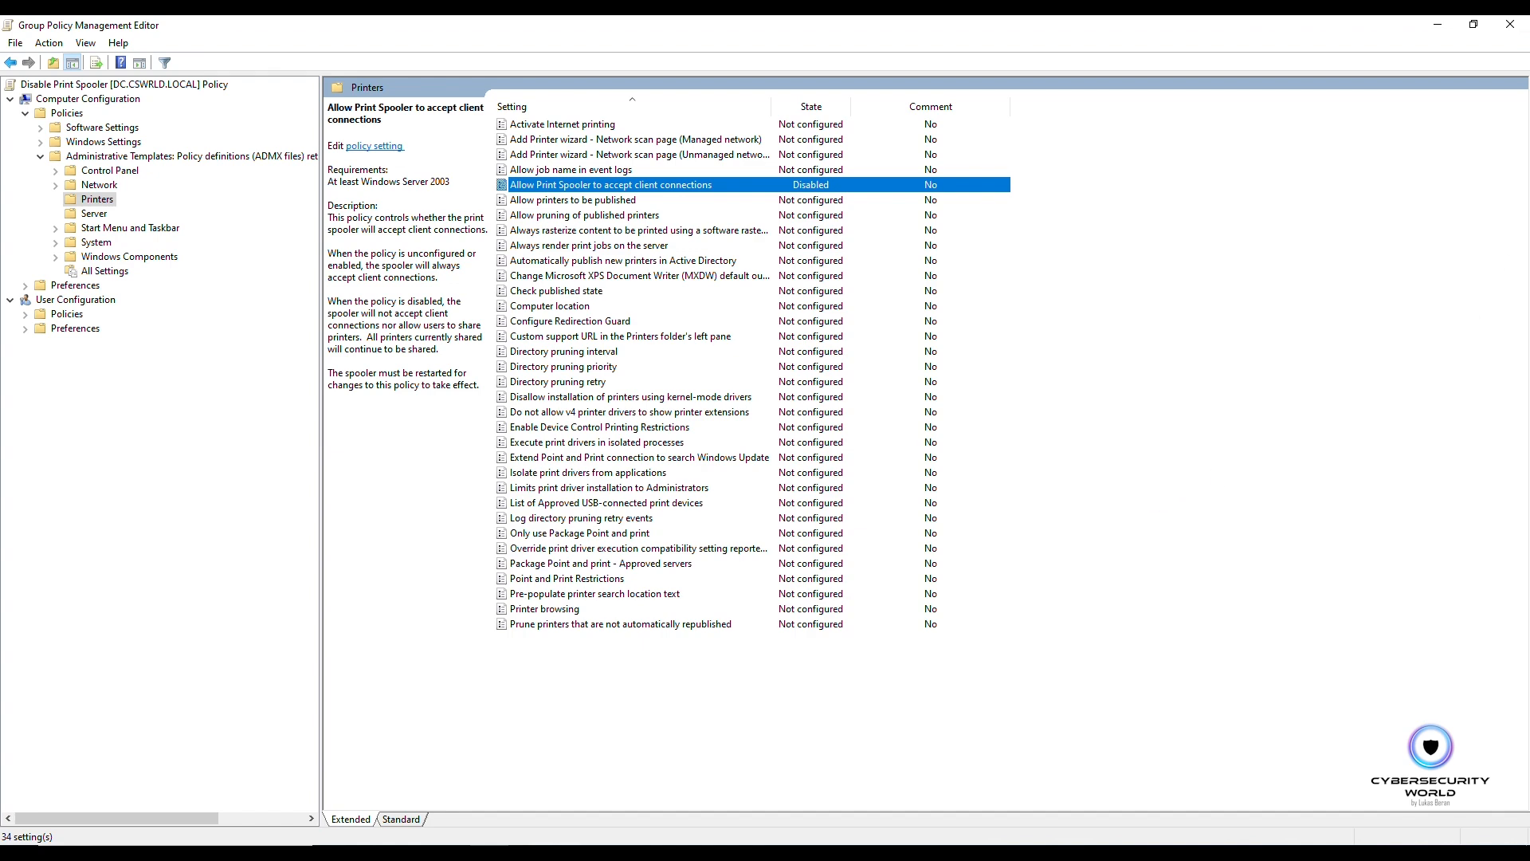
pyautogui.click(1509, 26)
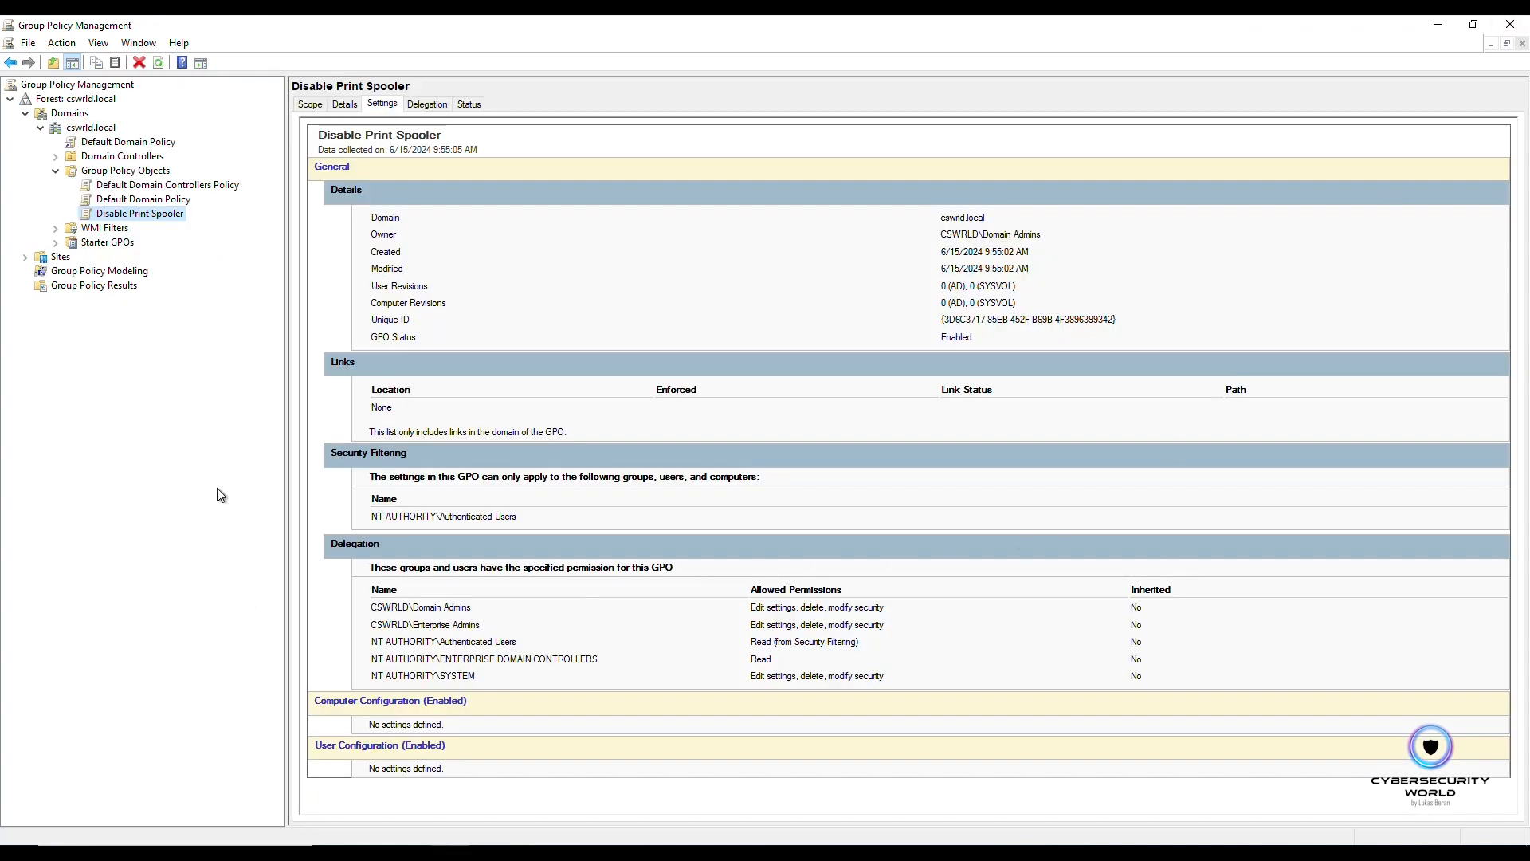
# Step: Refresh the Group Policy Objects list and review the Disable Print Spooler GPO's settings report
pyautogui.rightClick(104, 172)
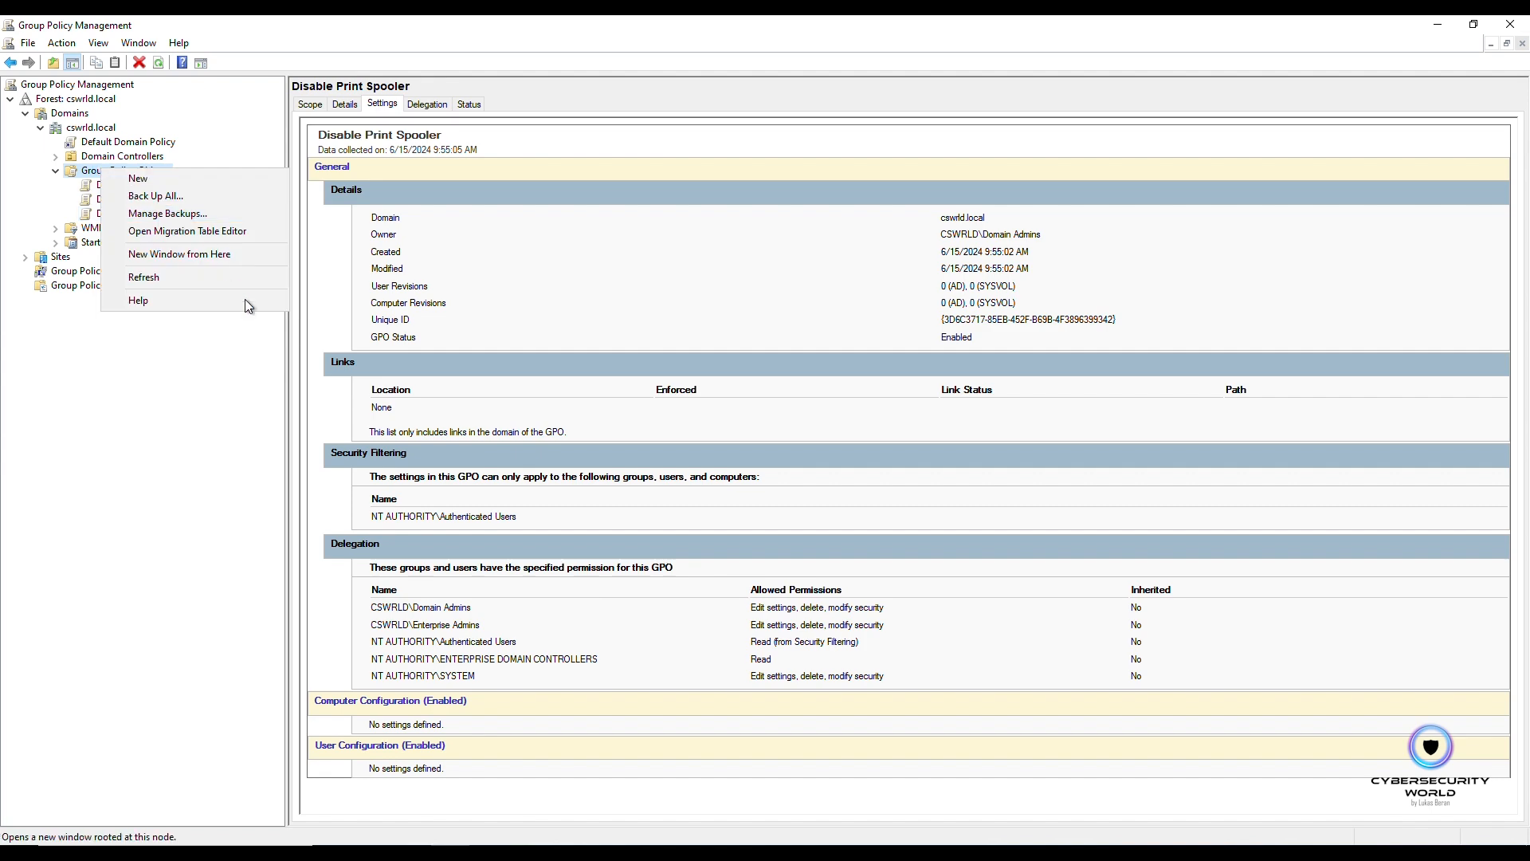
pyautogui.click(199, 276)
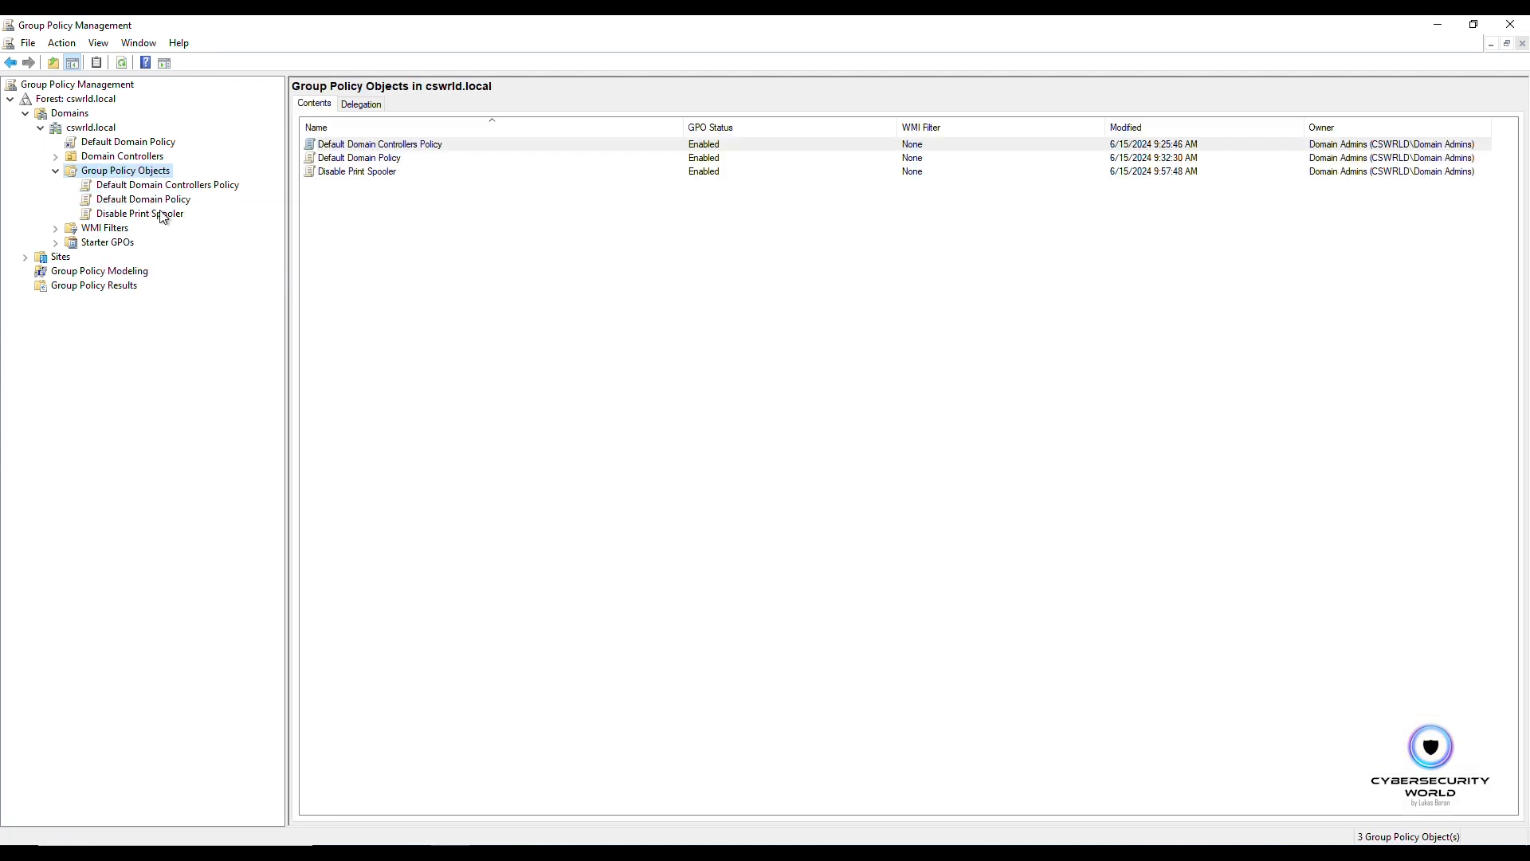
pyautogui.click(139, 214)
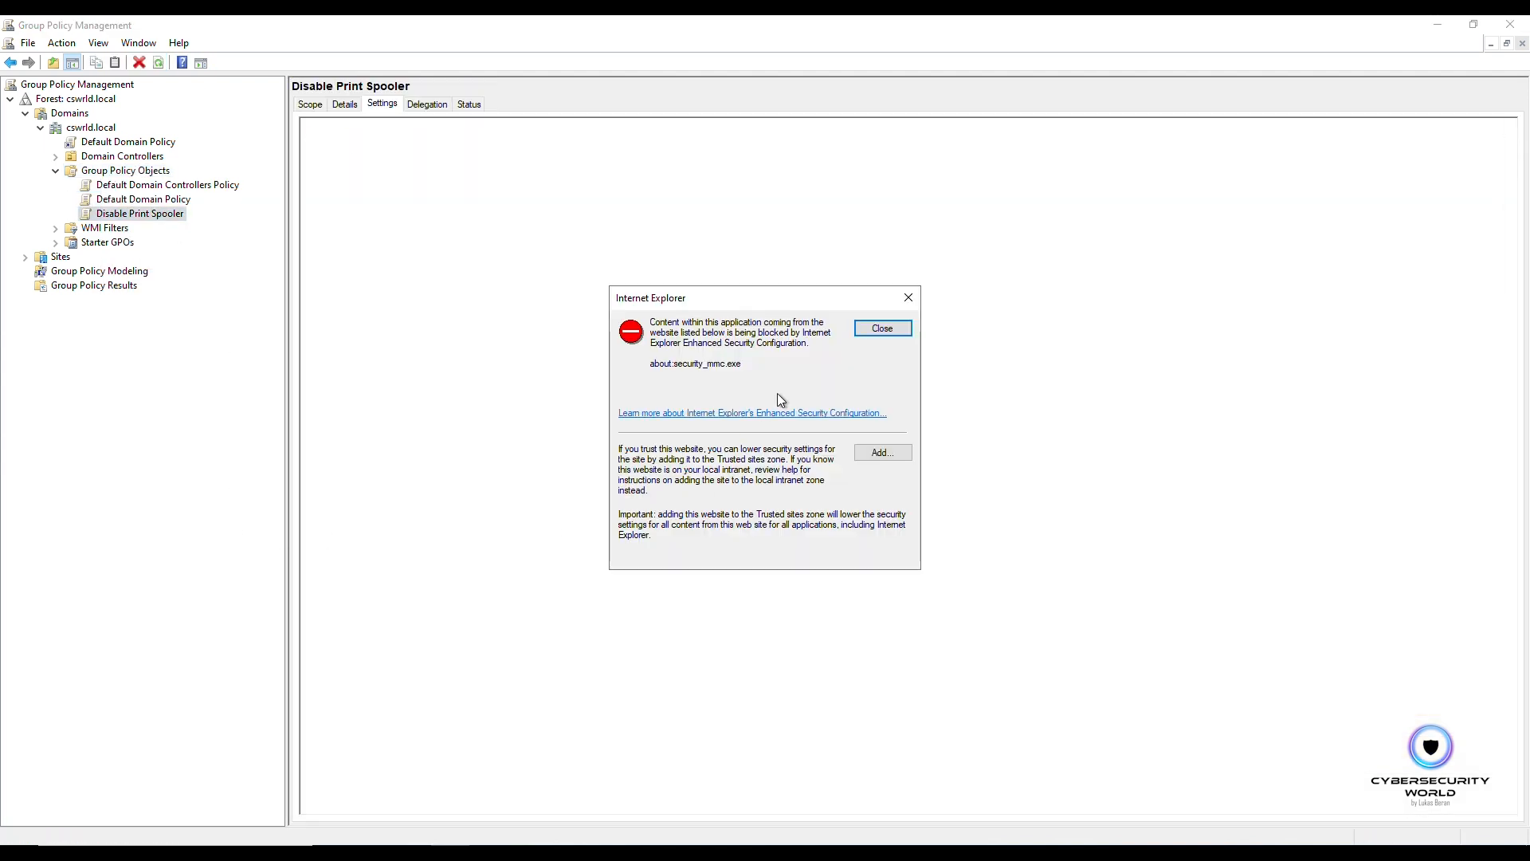
pyautogui.click(879, 329)
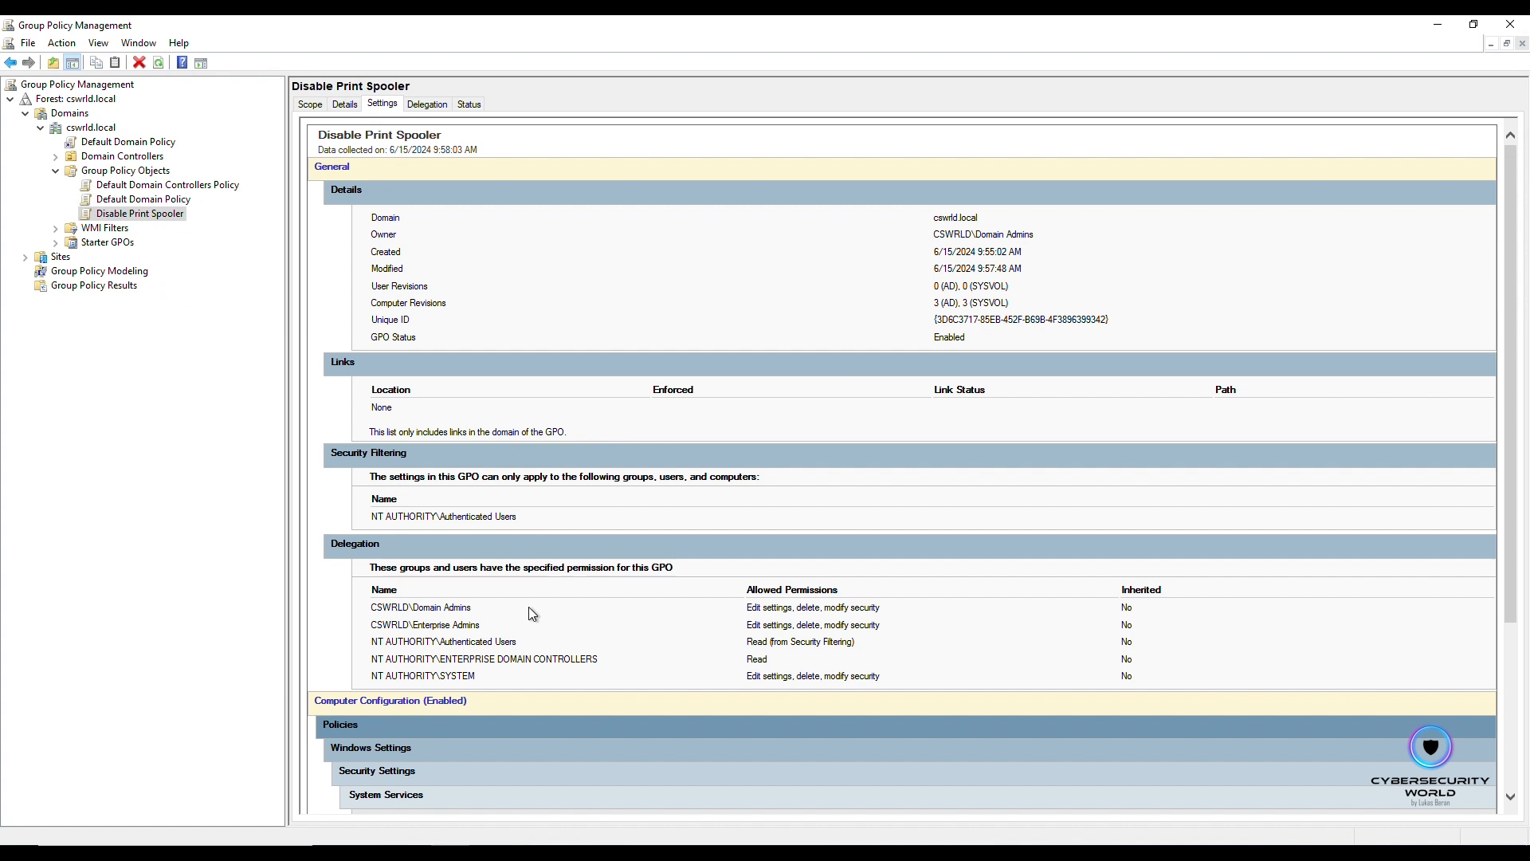
pyautogui.scroll(-5, 528, 606)
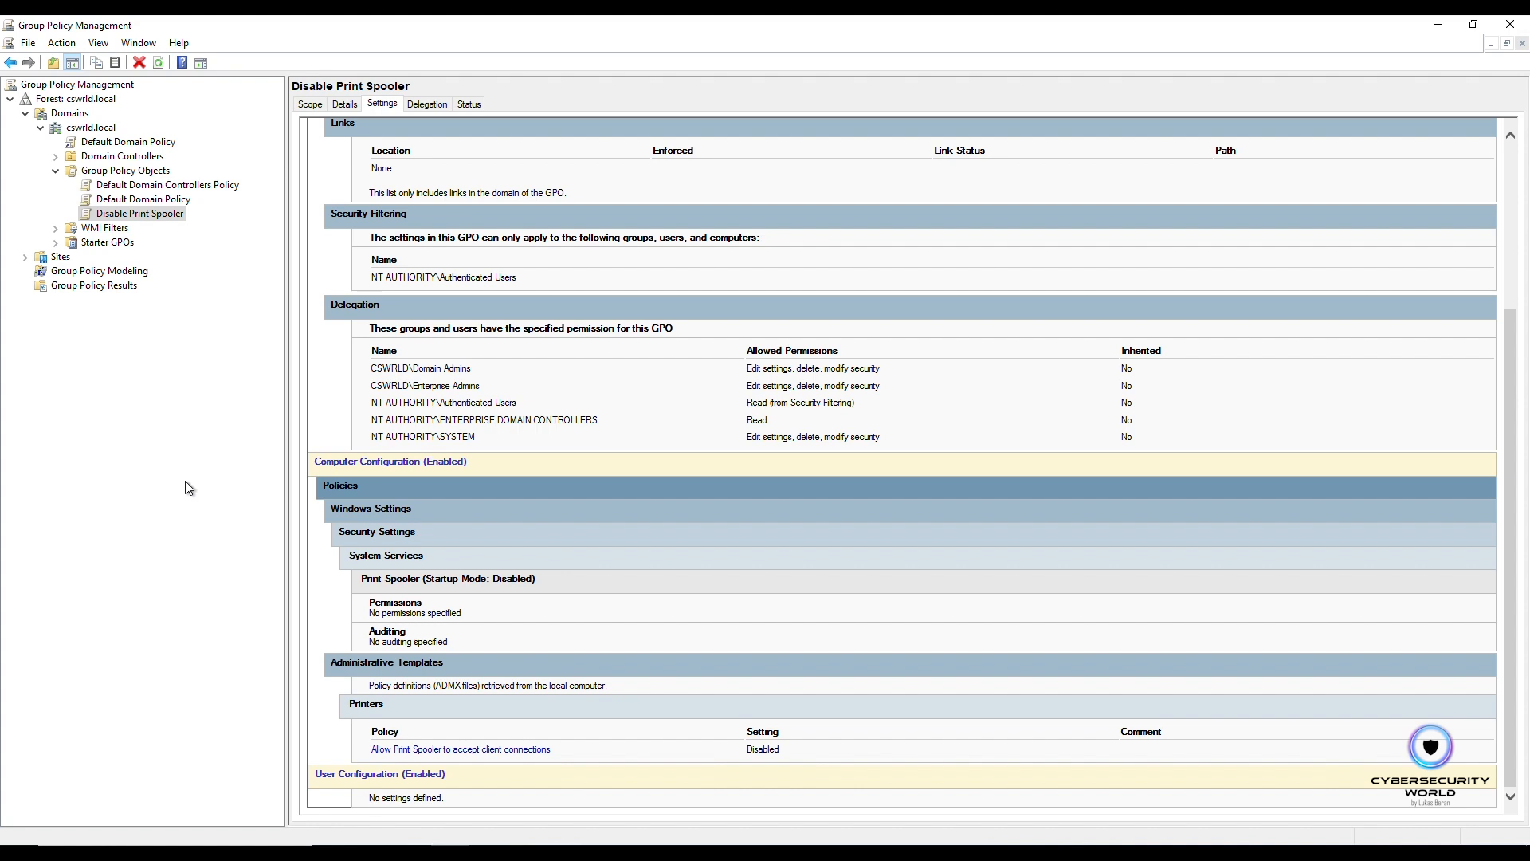
# Step: Link the existing Disable Print Spooler GPO to the Domain Controllers organizational unit
pyautogui.click(101, 162)
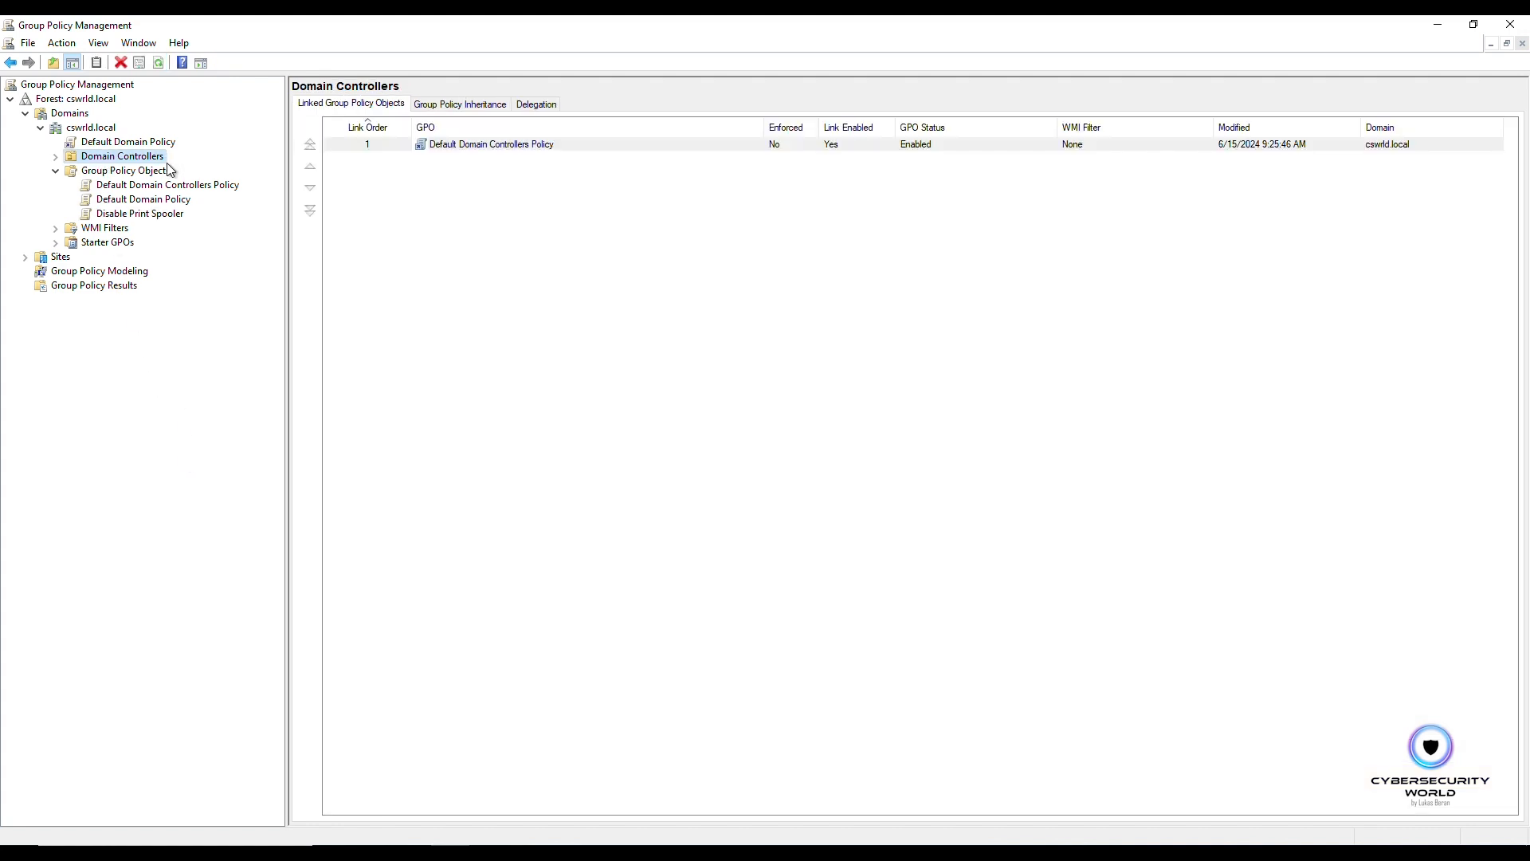
pyautogui.rightClick(154, 168)
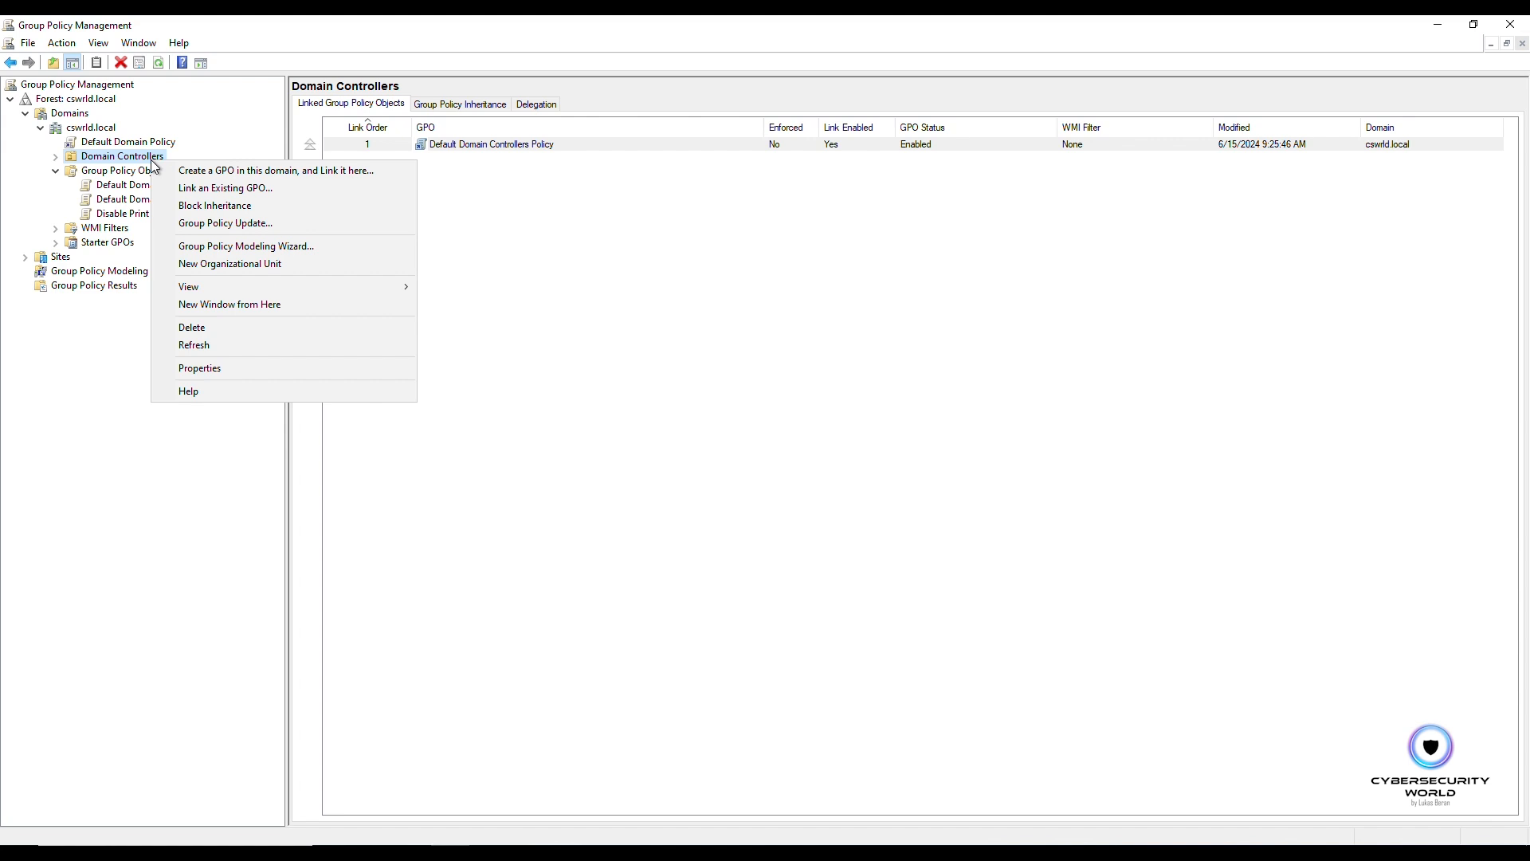
pyautogui.click(254, 189)
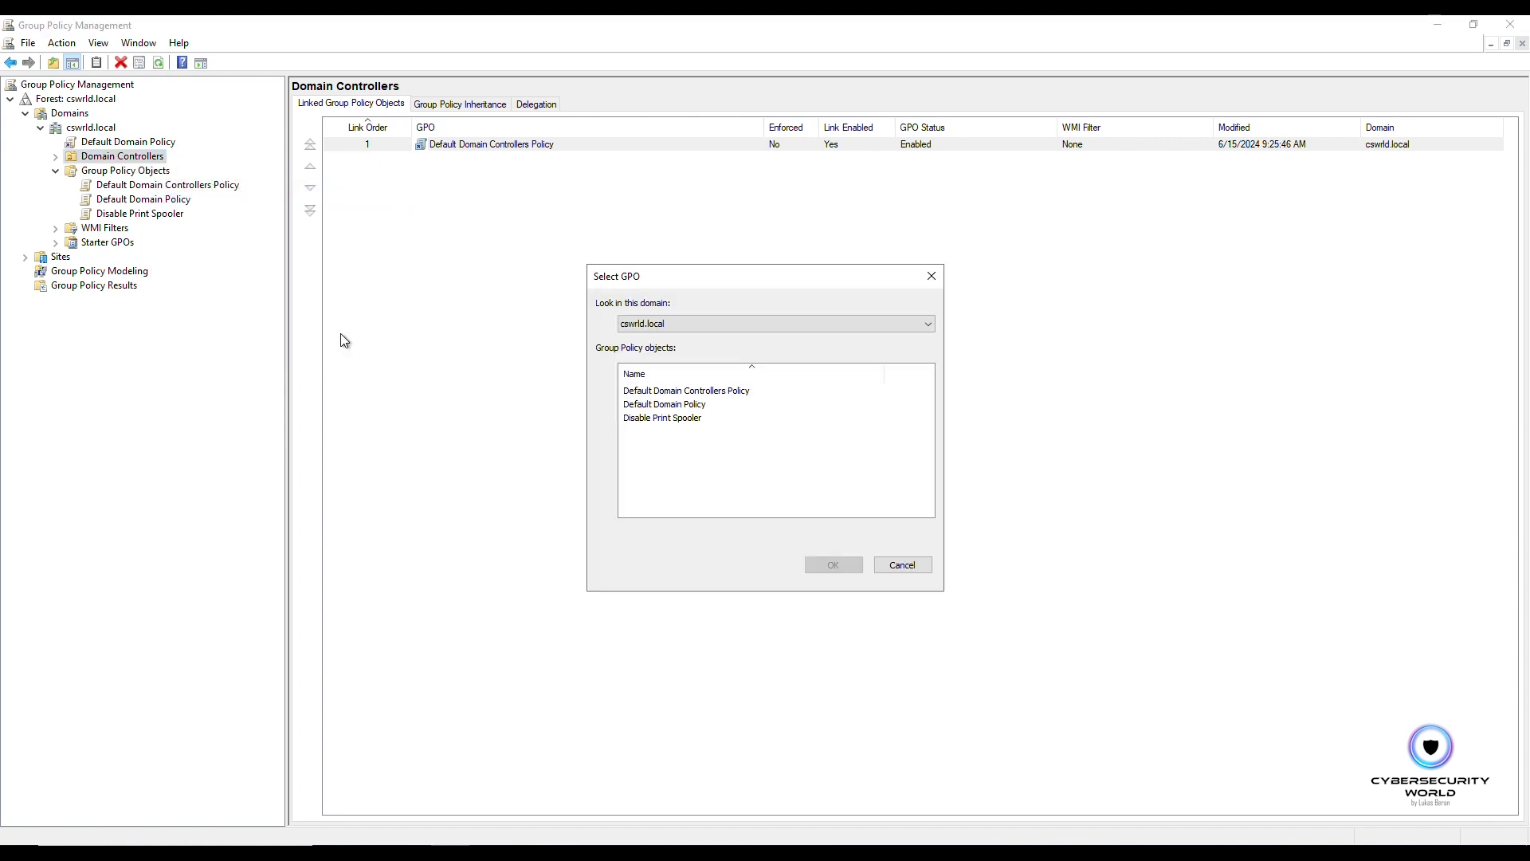
pyautogui.click(658, 419)
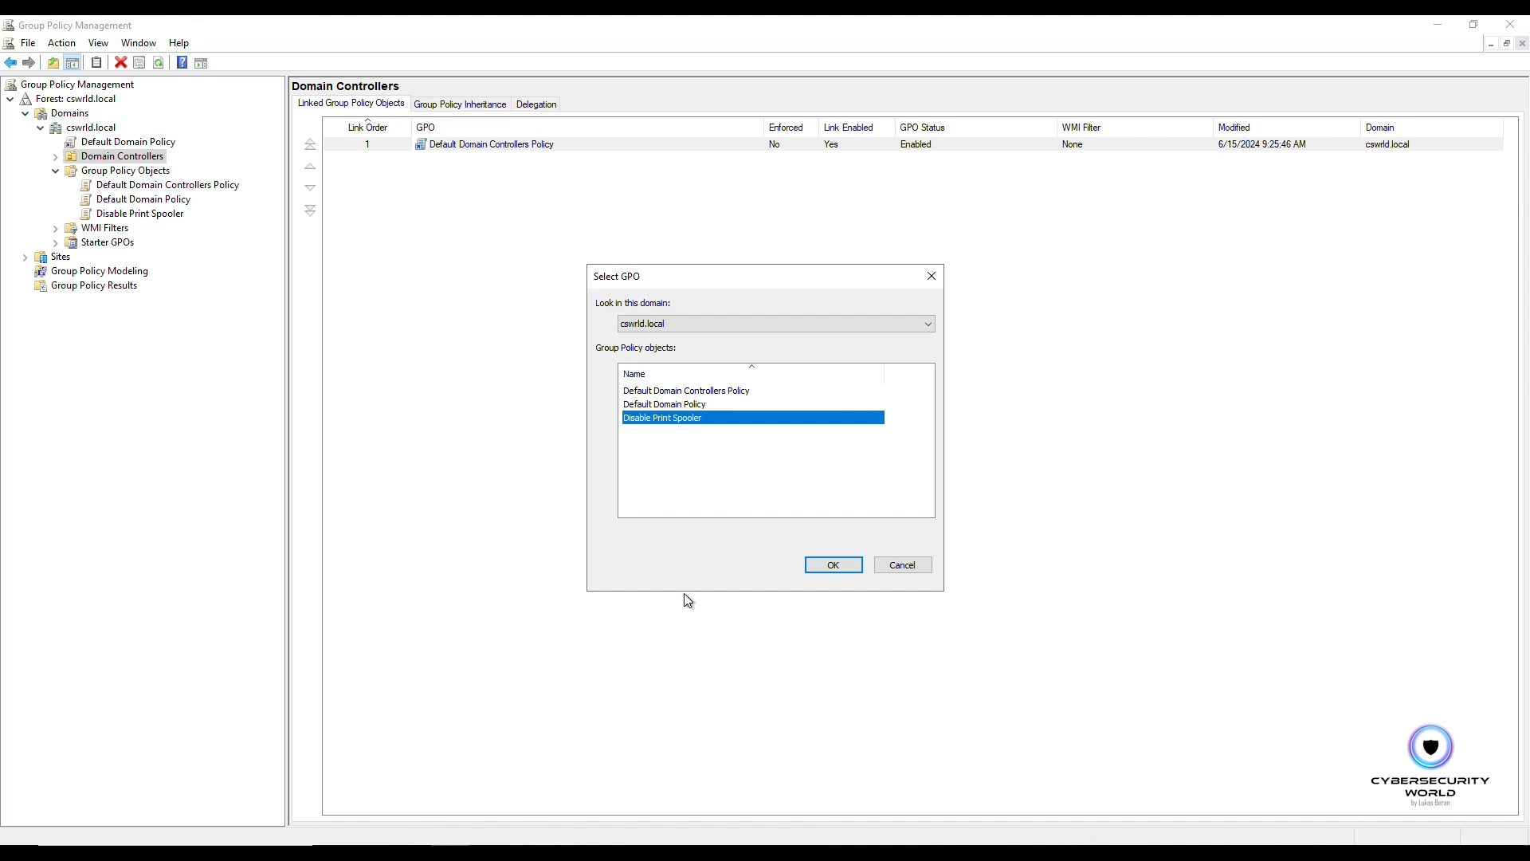
pyautogui.click(814, 567)
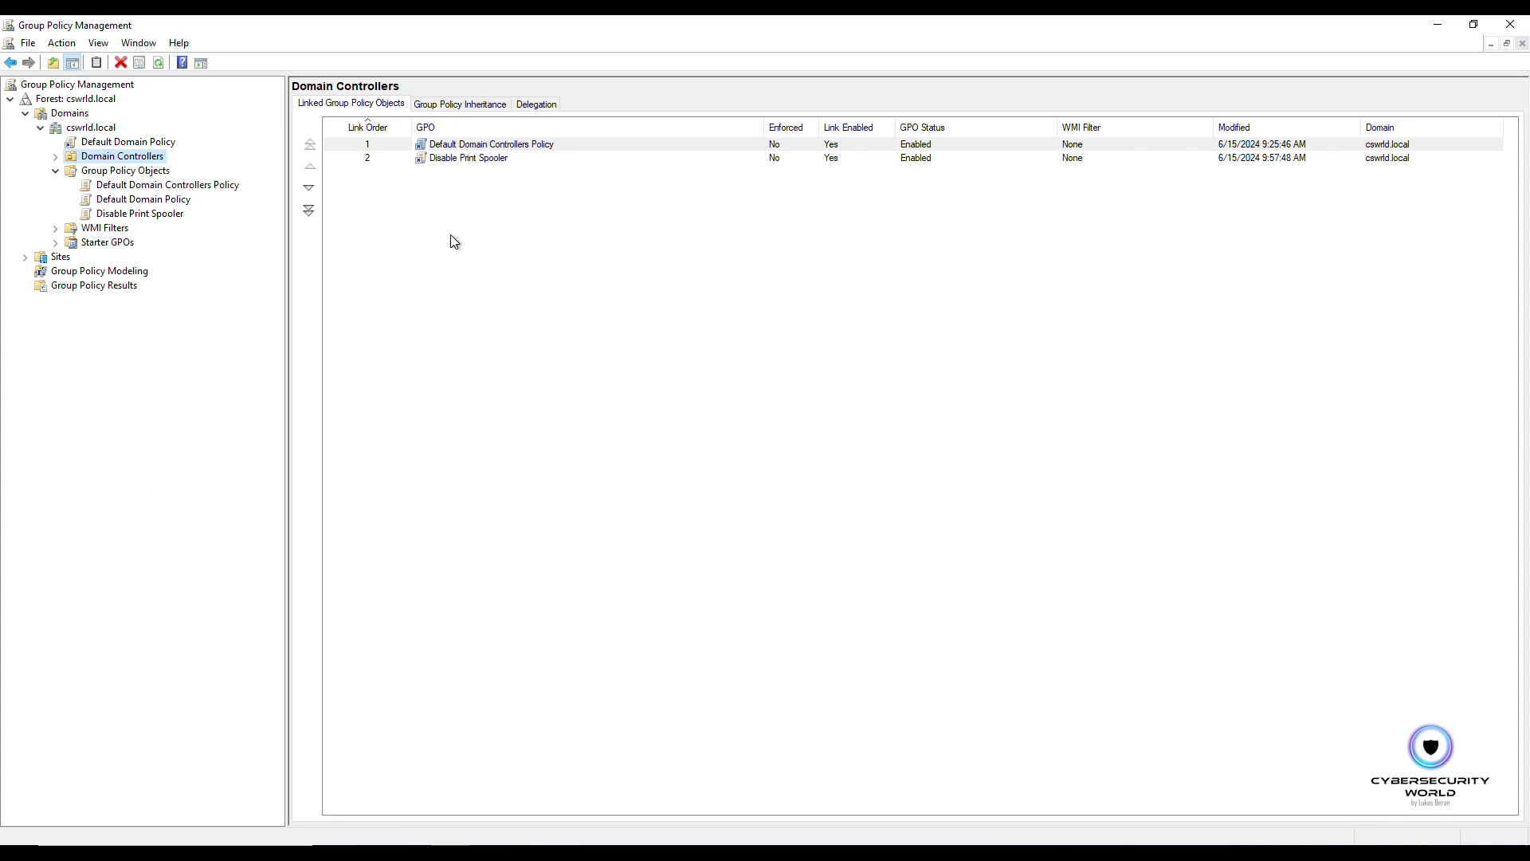
# Step: Move the Disable Print Spooler link up to link order 1 on Domain Controllers
pyautogui.click(526, 208)
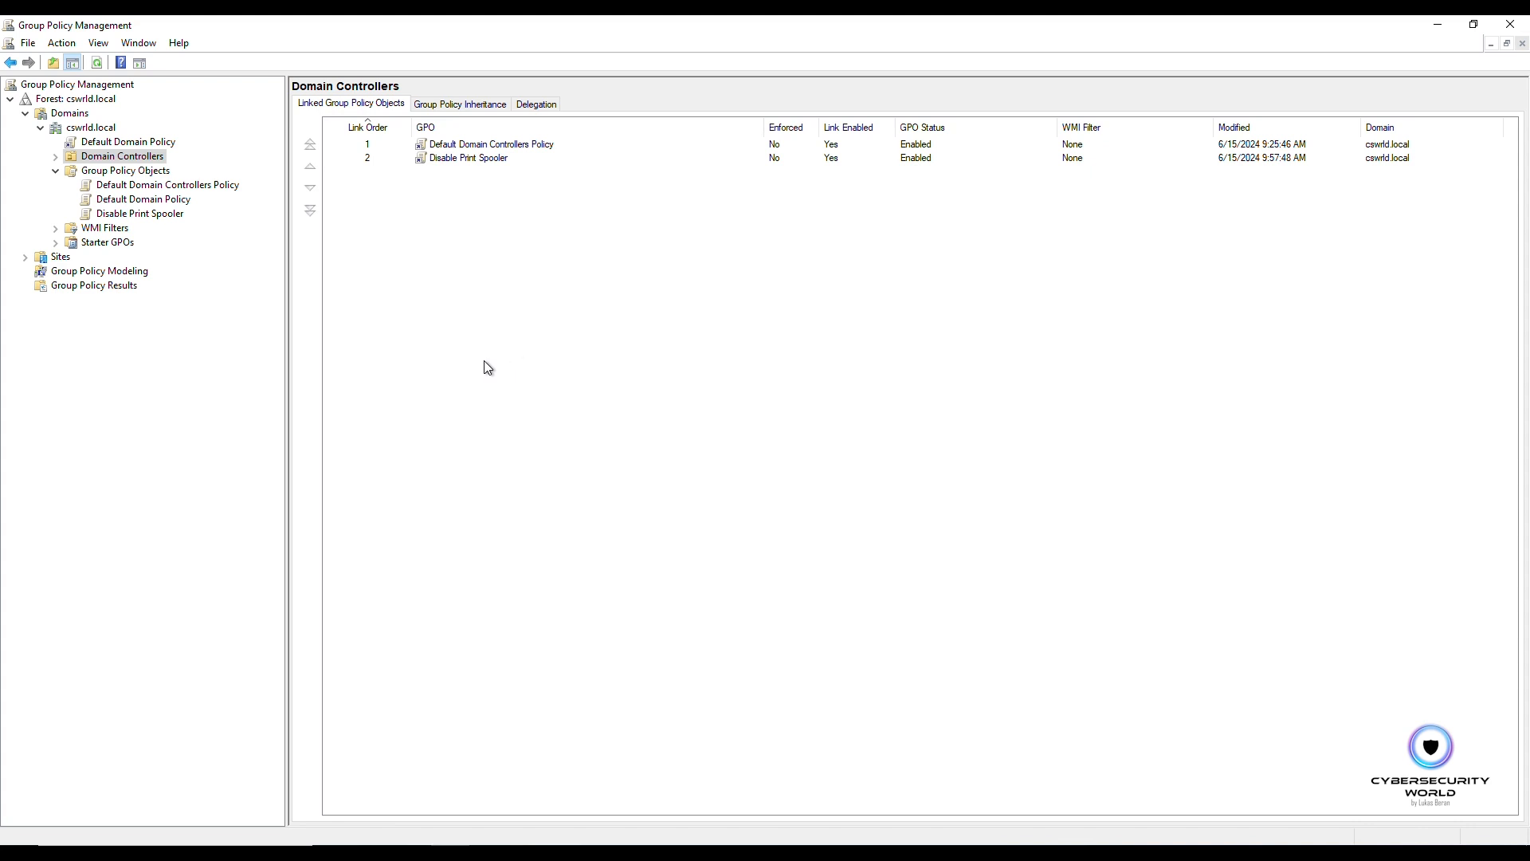
pyautogui.click(436, 149)
pyautogui.click(439, 159)
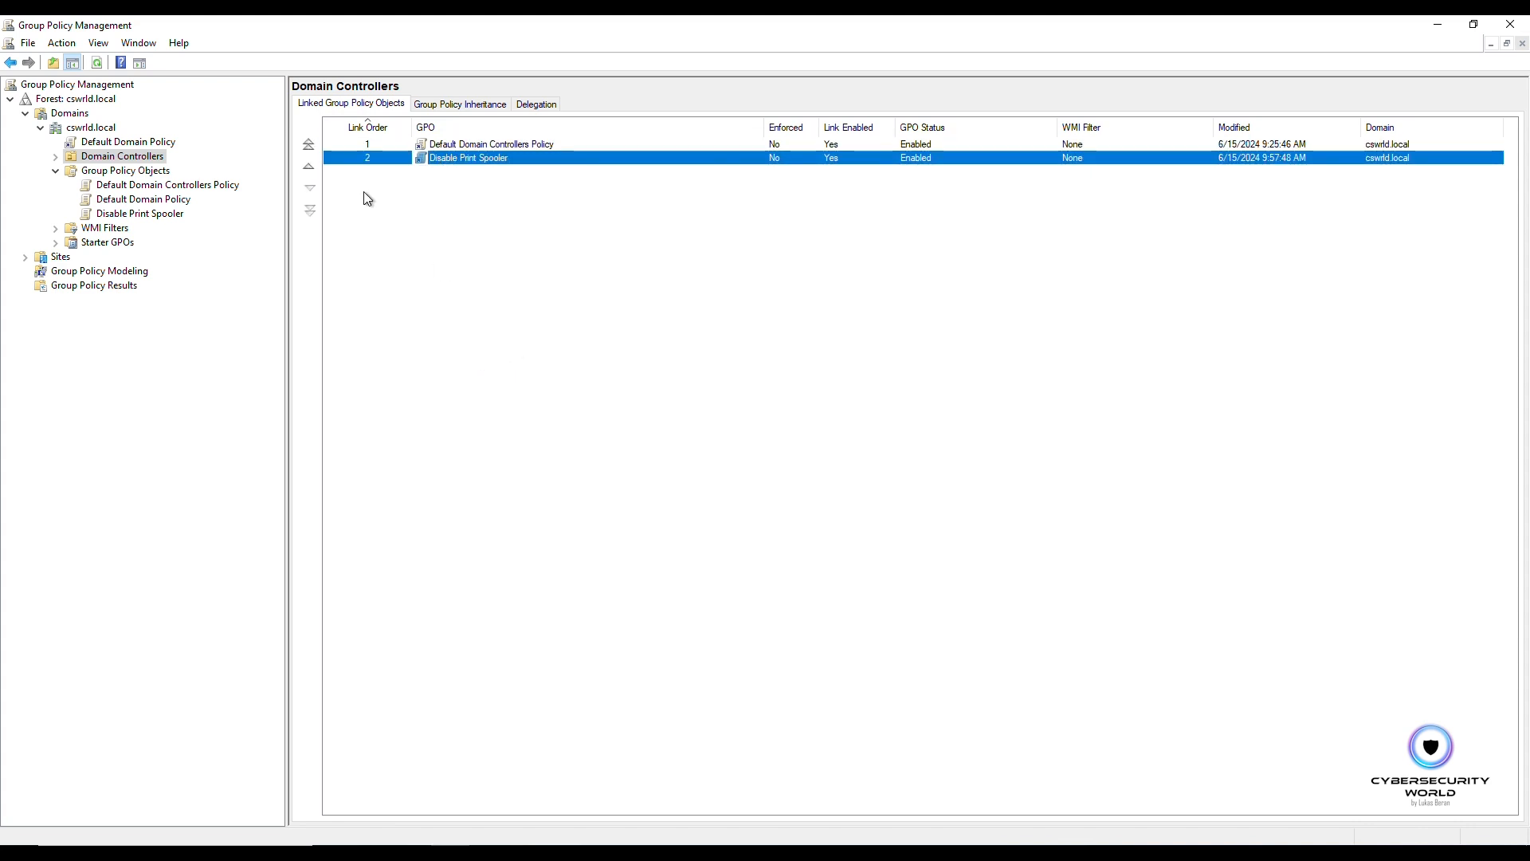
pyautogui.click(310, 144)
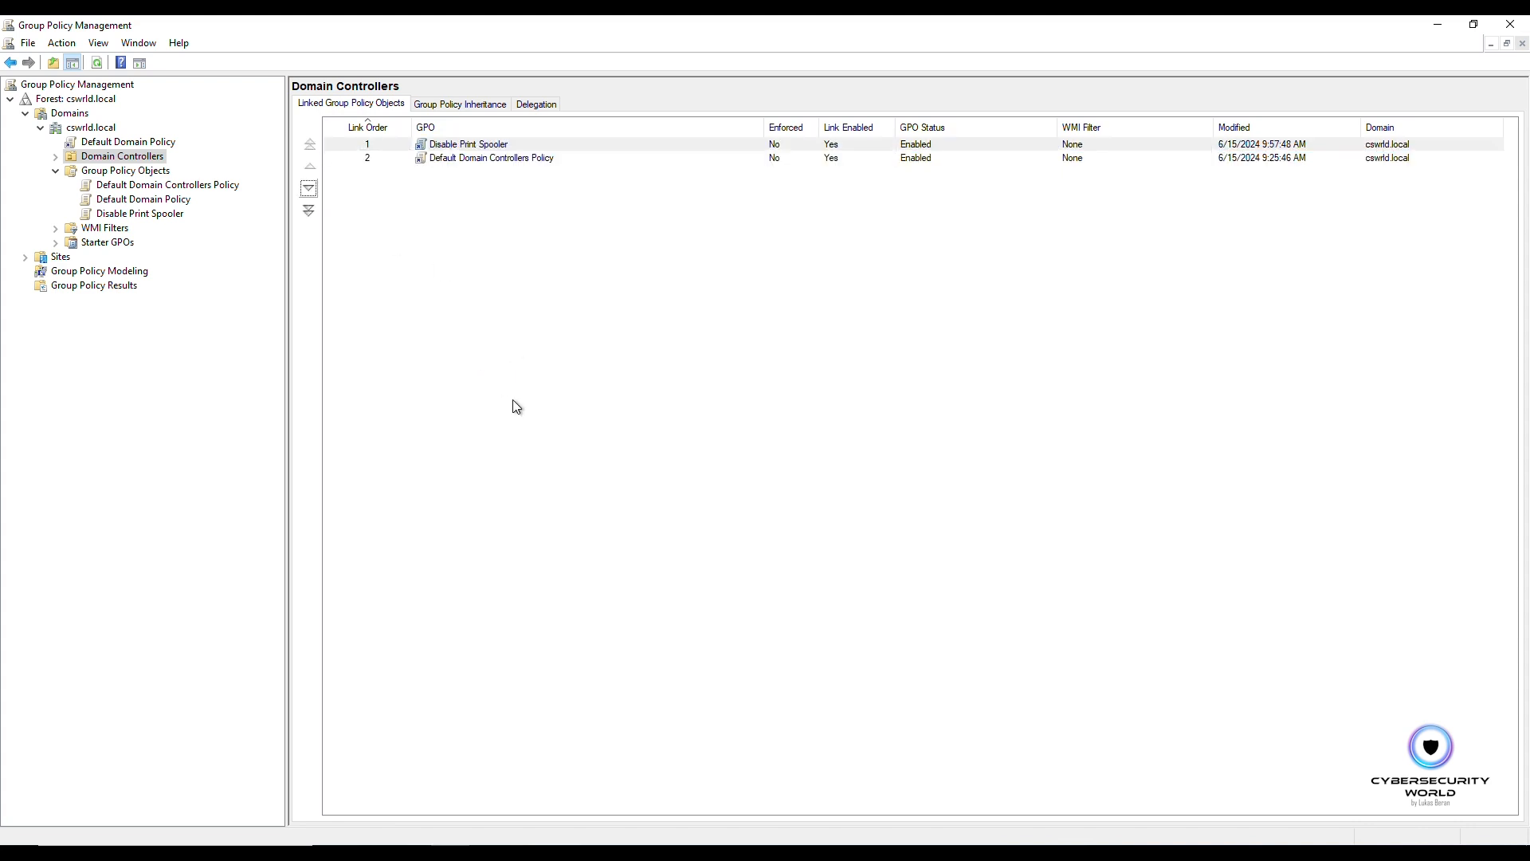
# Step: Set the Disable Print Spooler link under Domain Controllers to Enforced
pyautogui.click(55, 157)
pyautogui.rightClick(140, 184)
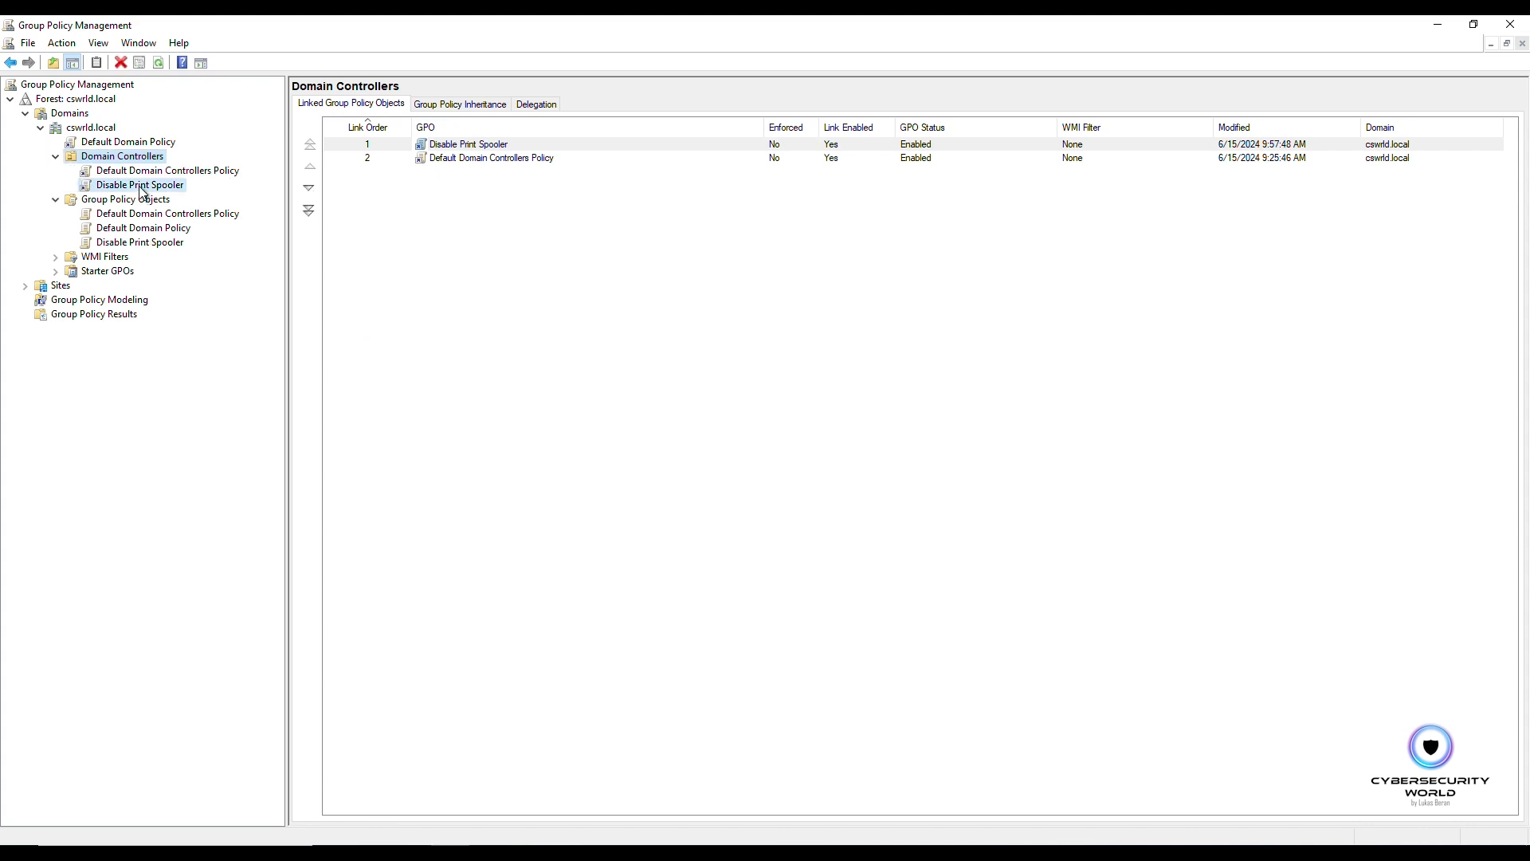
pyautogui.click(192, 215)
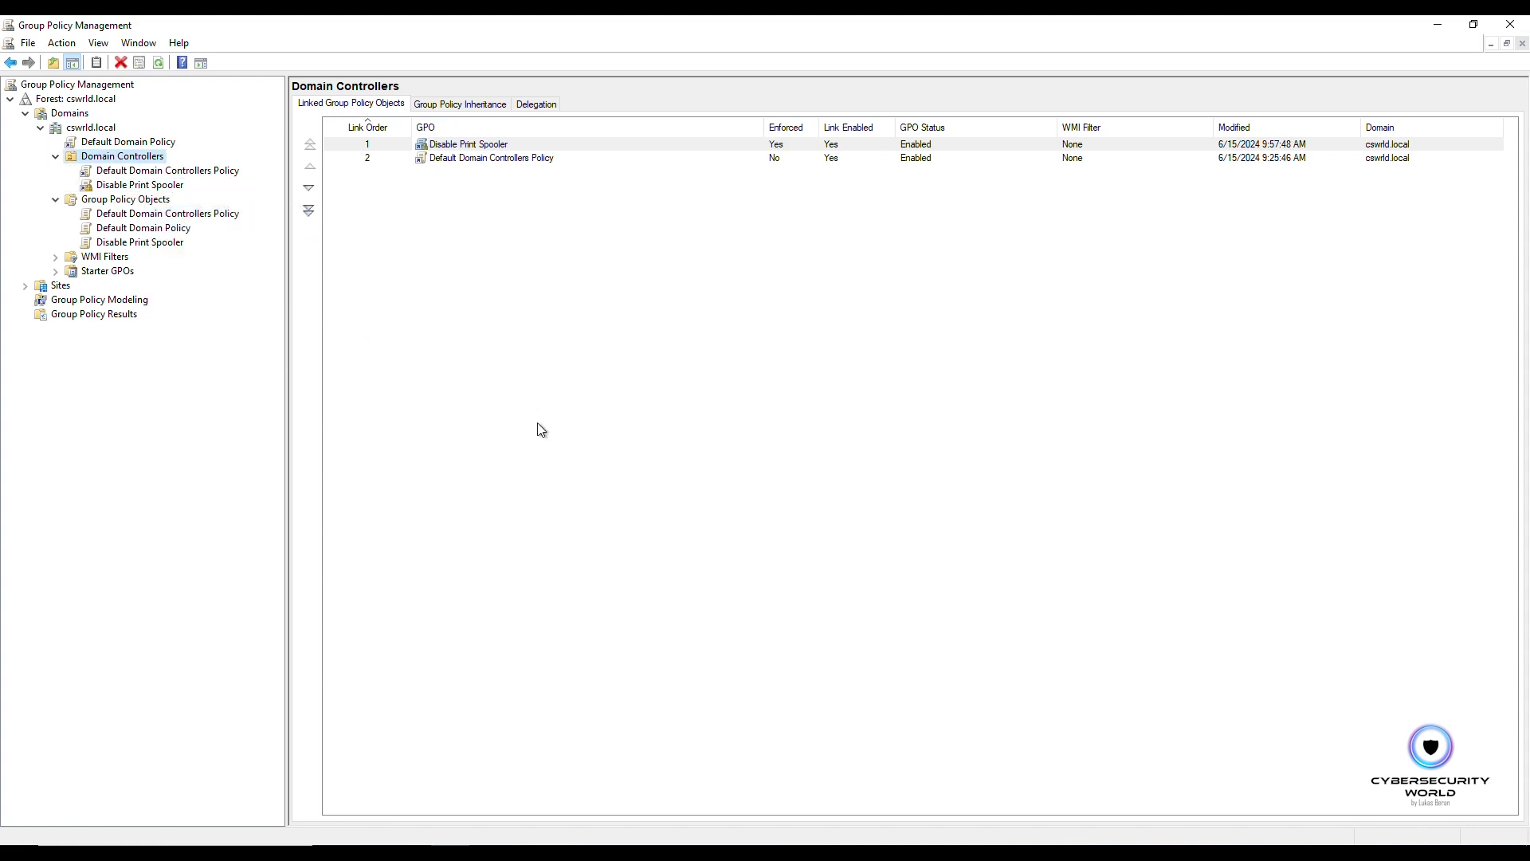